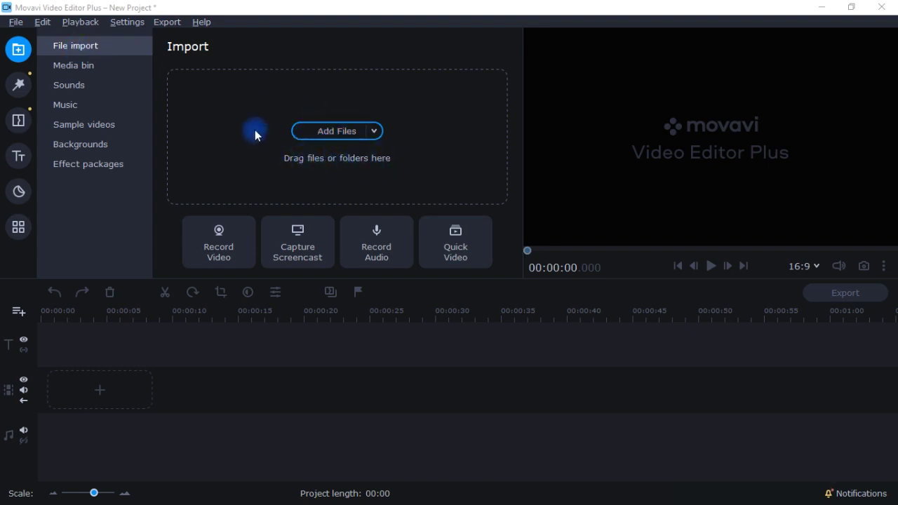
Look through the Media bin, Sounds, Music, Sample videos and Backgrounds collections.
left_click(72, 70)
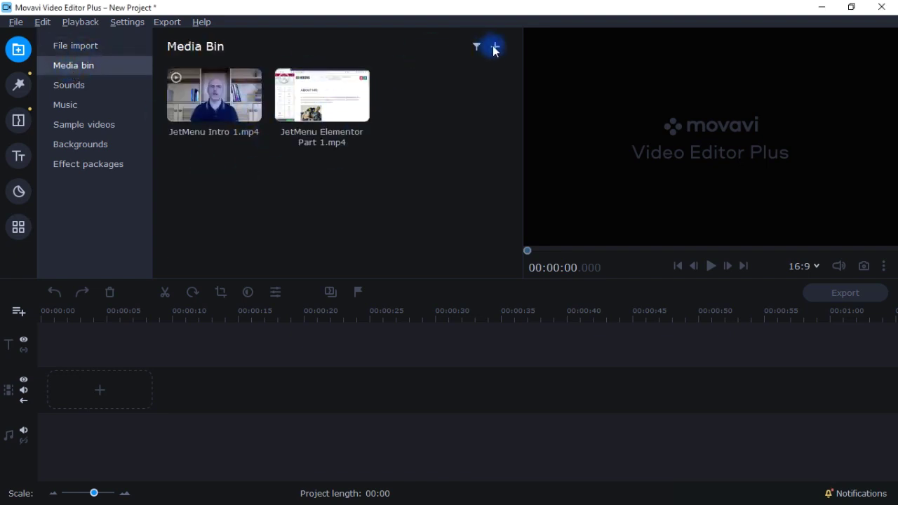
left_click(85, 90)
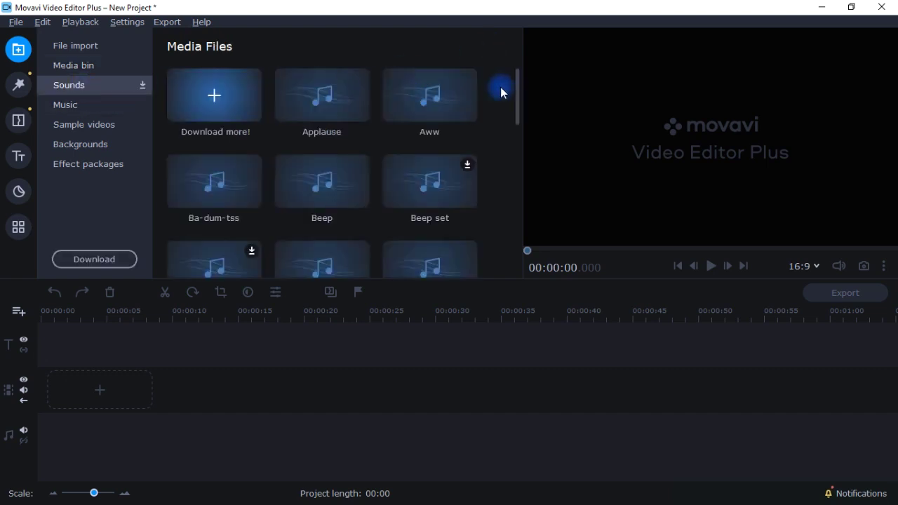
mouse_move(515, 96)
left_mouse_down()
mouse_move(507, 297)
mouse_move(517, 98)
left_mouse_up()
left_click(68, 108)
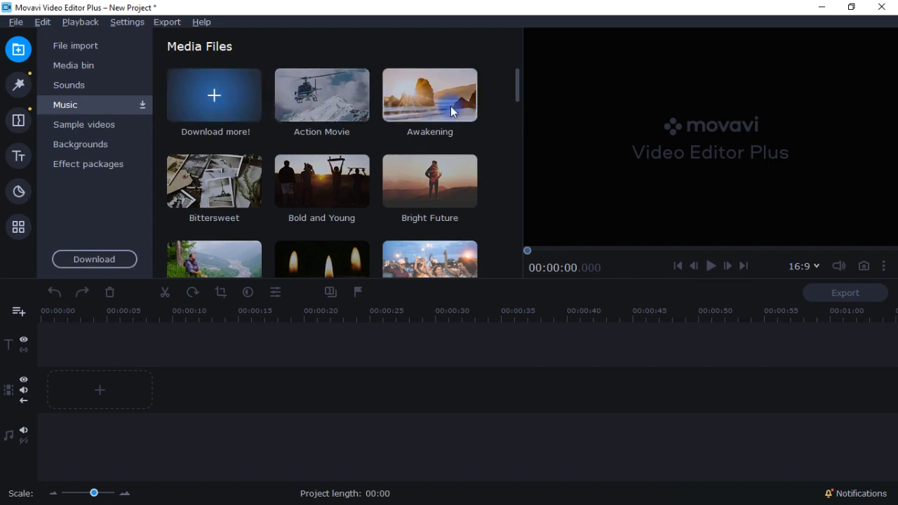
mouse_move(520, 89)
left_mouse_down()
mouse_move(507, 274)
mouse_move(537, 100)
mouse_move(511, 236)
mouse_move(520, 77)
left_mouse_up()
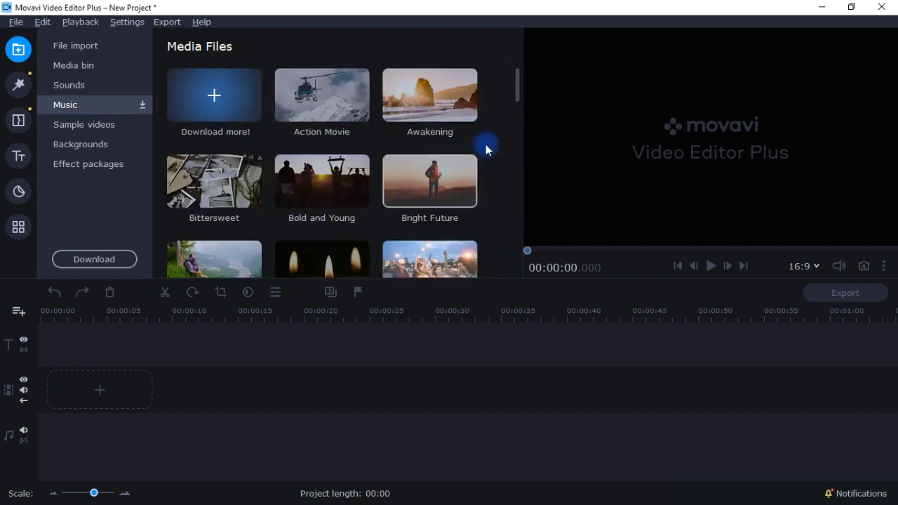
left_click(105, 124)
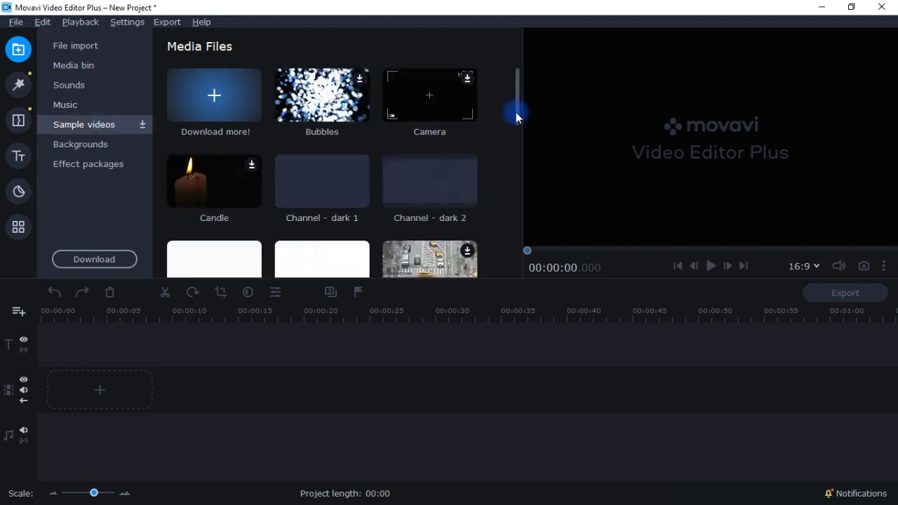
mouse_move(518, 104)
left_mouse_down()
mouse_move(510, 250)
mouse_move(513, 100)
left_mouse_up()
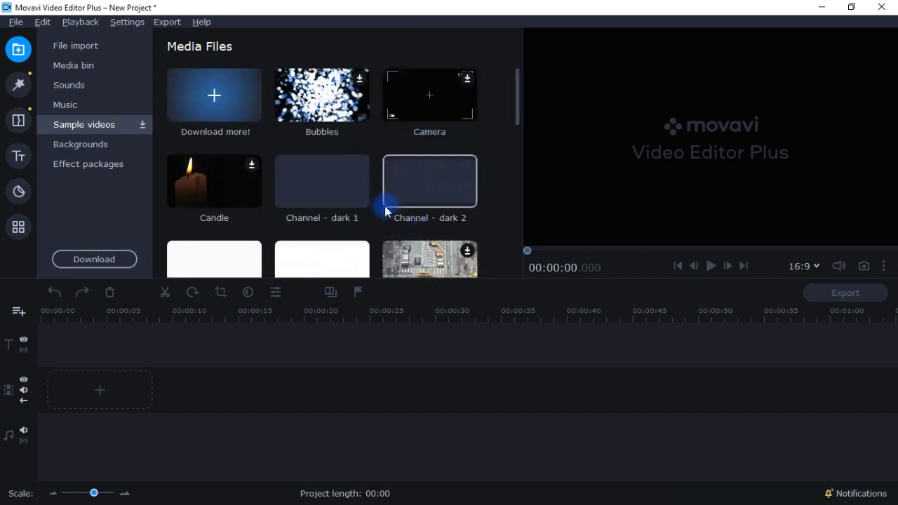
left_click(106, 145)
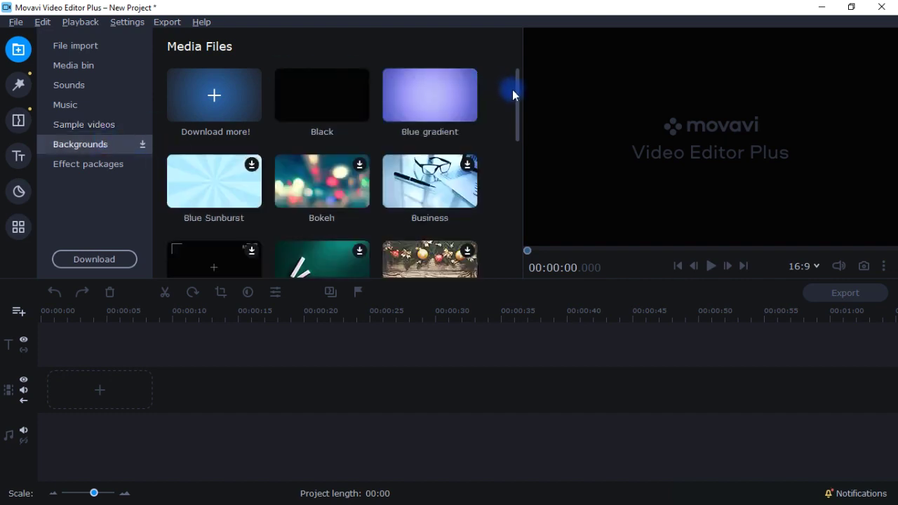
mouse_move(516, 96)
left_mouse_down()
mouse_move(512, 203)
mouse_move(517, 80)
left_mouse_up()
Examine the available and installed effect packages and return to File import.
left_click(101, 168)
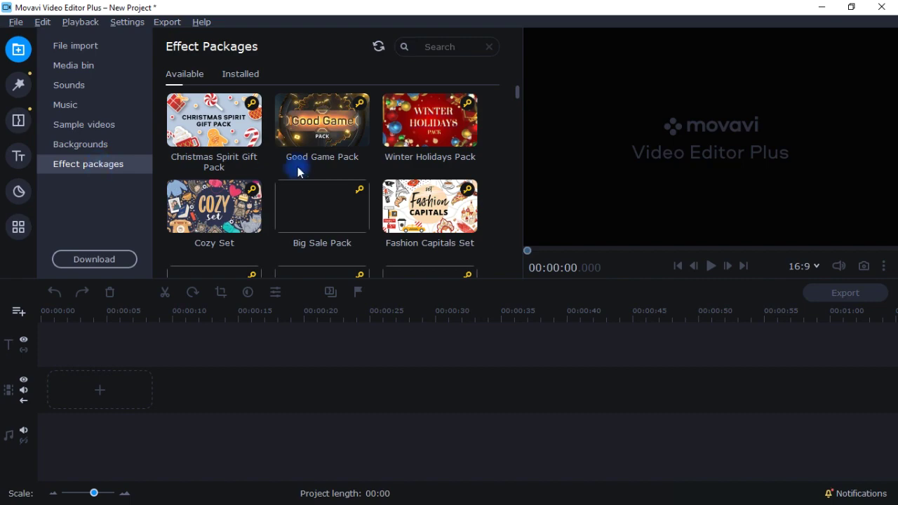
mouse_move(516, 92)
left_mouse_down()
mouse_move(510, 291)
mouse_move(537, 202)
mouse_move(538, 94)
left_mouse_up()
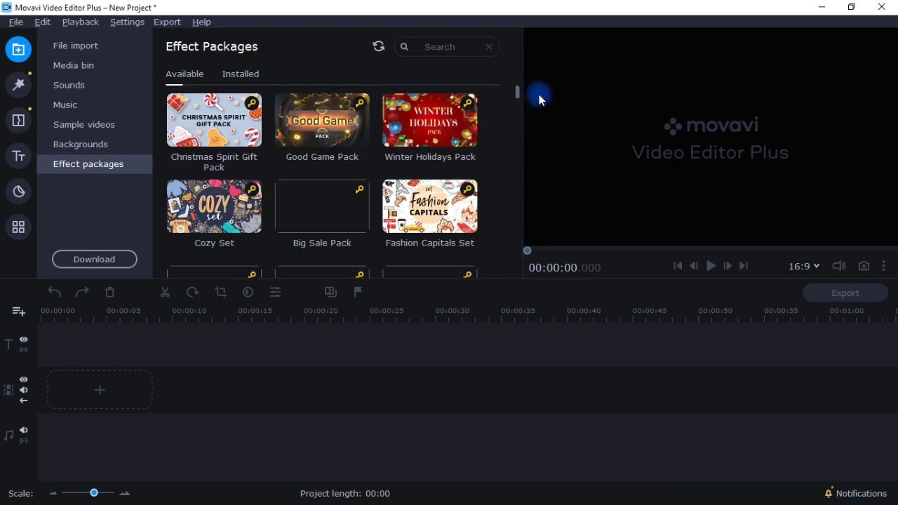
left_click(230, 160)
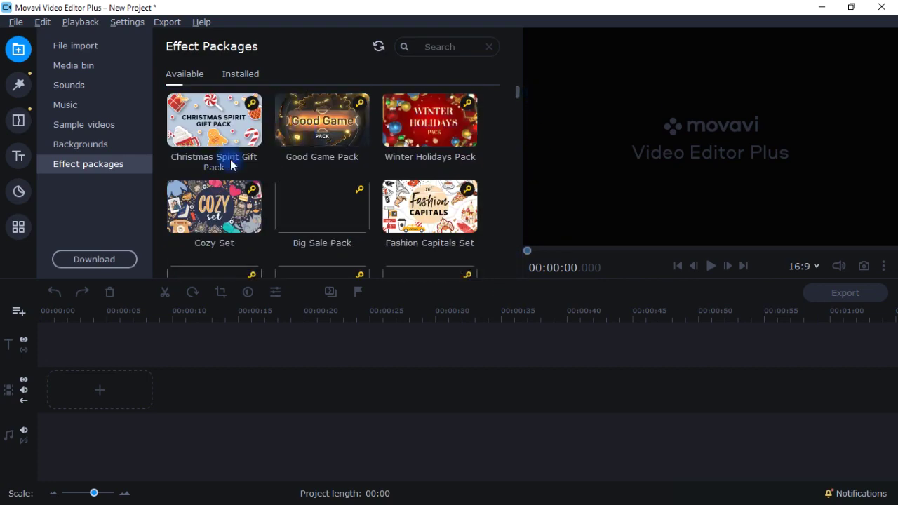
left_click(249, 75)
mouse_move(227, 124)
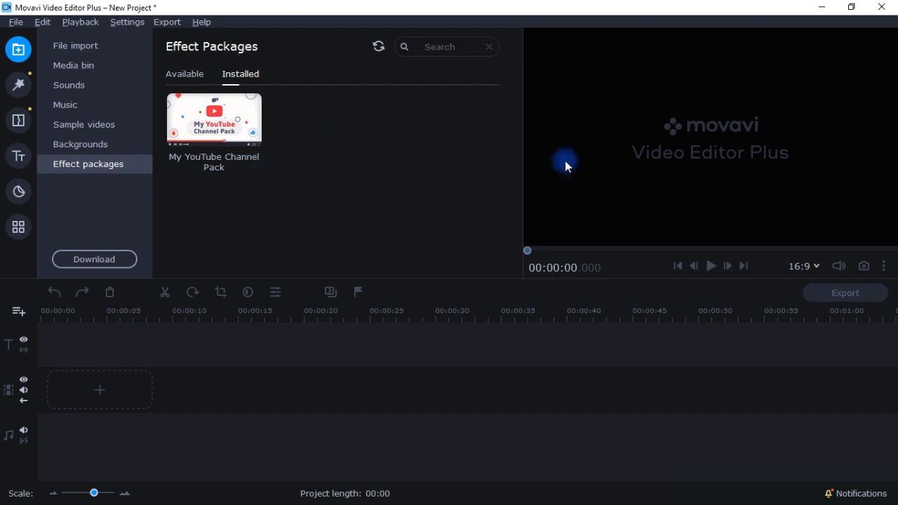
left_click(98, 48)
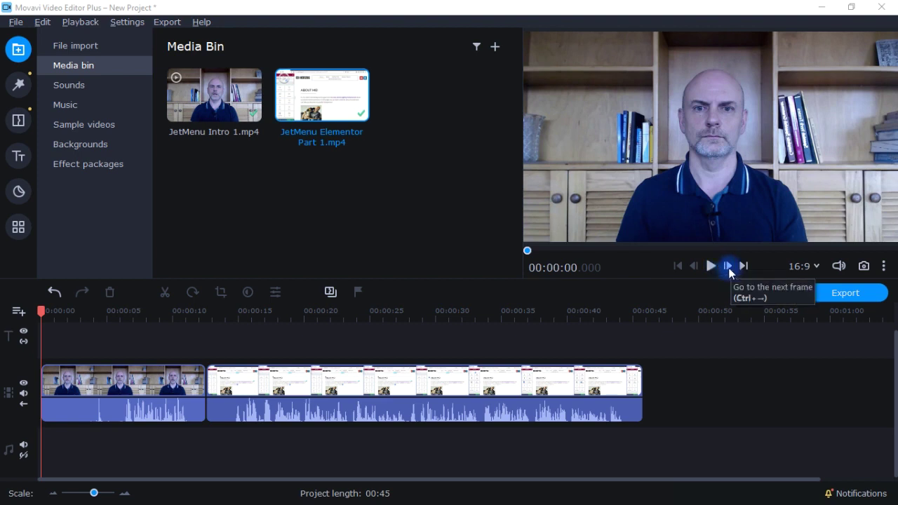
Step the preview forward and back frame by frame through the intro clip and jump to the start of the next clip.
left_click(728, 266)
left_click(727, 266)
left_click(727, 266)
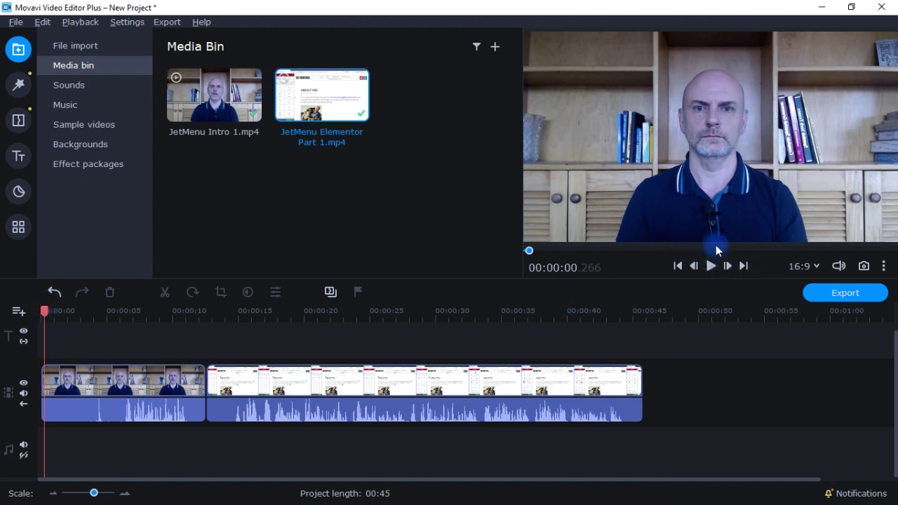
left_click(728, 265)
left_click(727, 266)
left_click(727, 266)
left_click(694, 266)
left_click(694, 266)
left_click(694, 266)
left_click(694, 265)
left_click(694, 267)
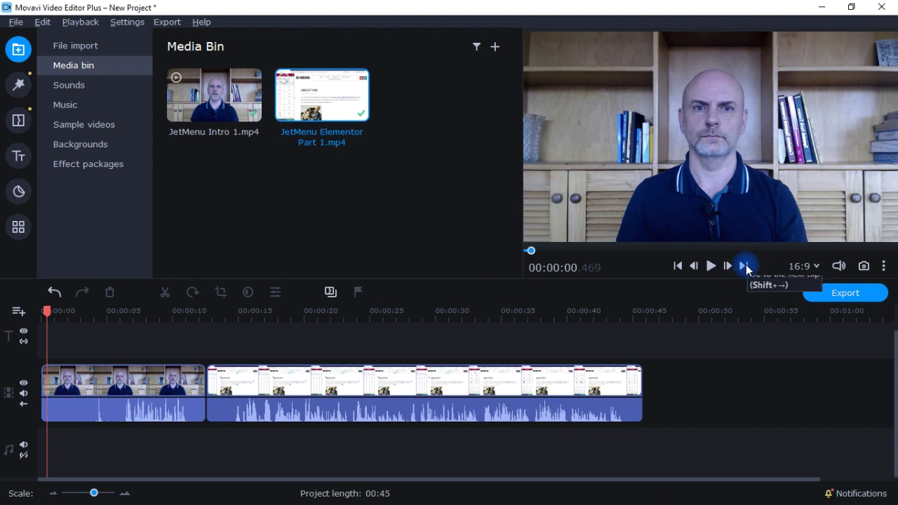
left_click(744, 265)
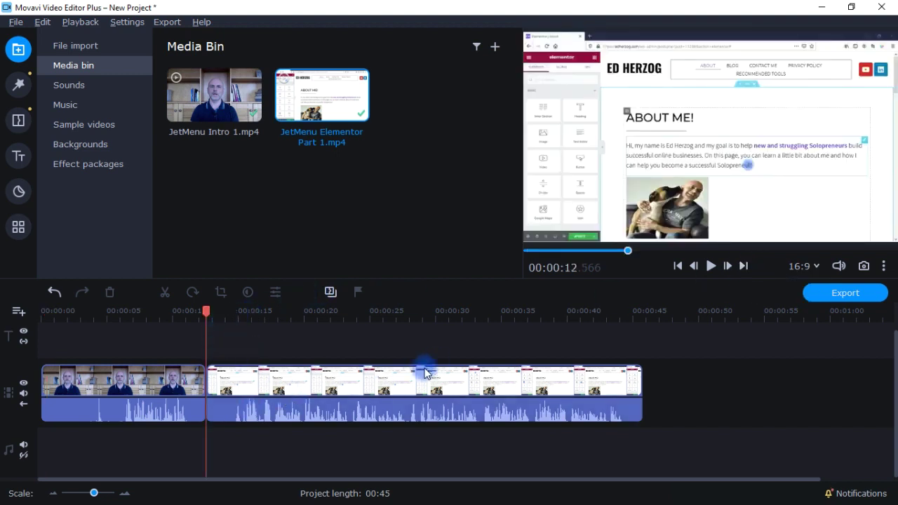
Review the project's aspect ratio choices and move the playhead back to 00:00:09.850 in the intro clip.
left_click(813, 268)
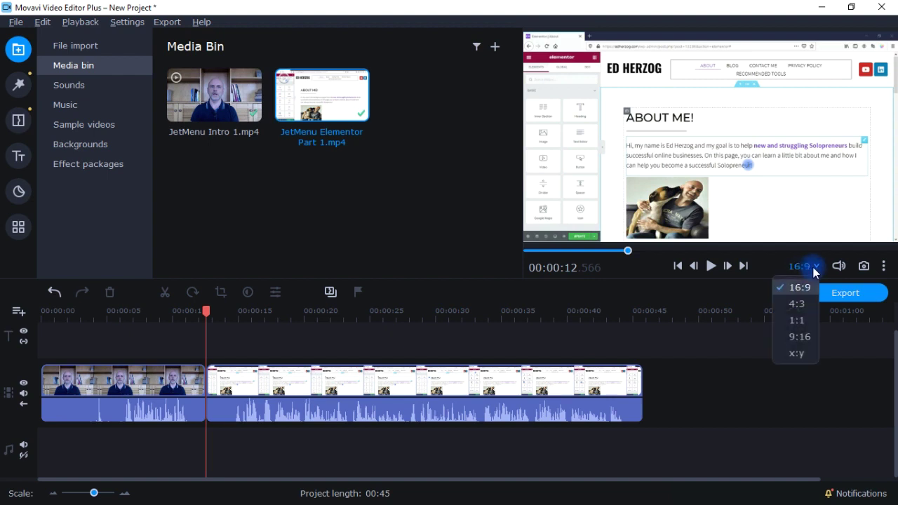
left_click(838, 383)
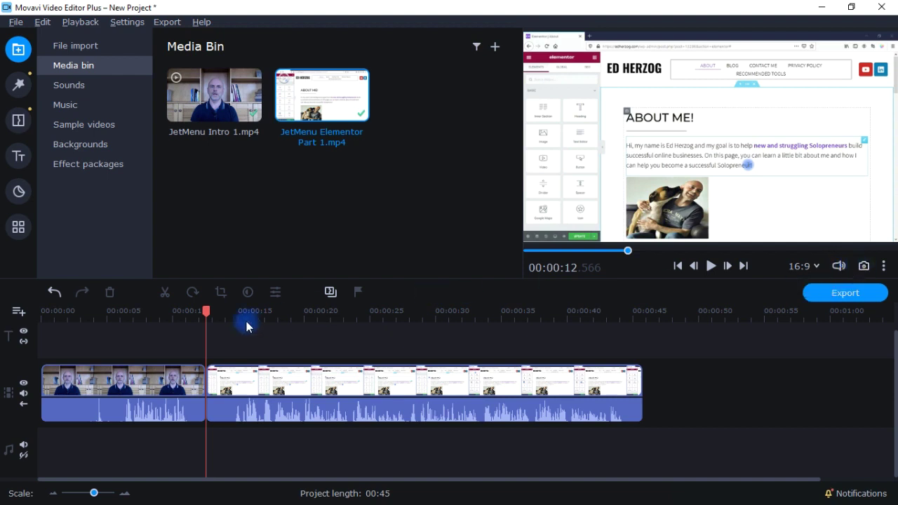
left_click_drag(205, 309, 170, 317)
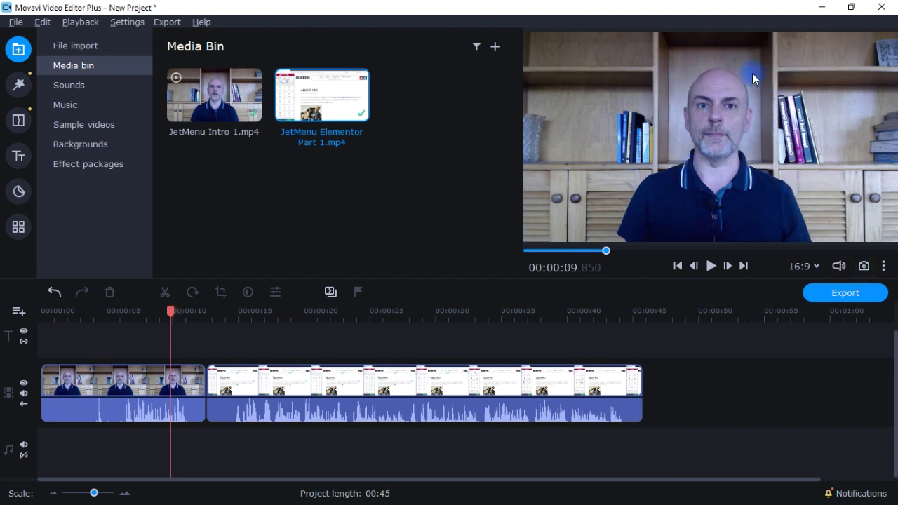
left_click(884, 267)
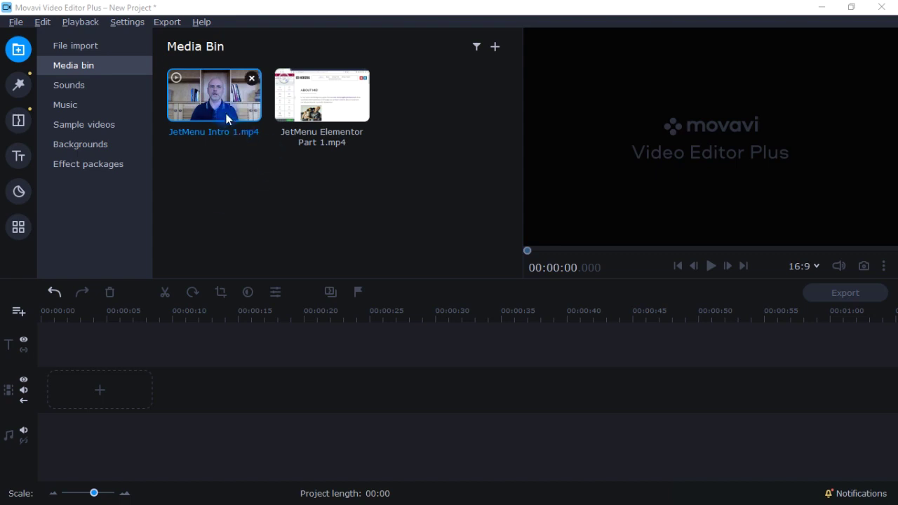
Place JetMenu Intro 1.mp4 and JetMenu Elementor Part 1.mp4 consecutively on the video track and set the playhead to 00:00:09.850.
left_click_drag(218, 105, 47, 358)
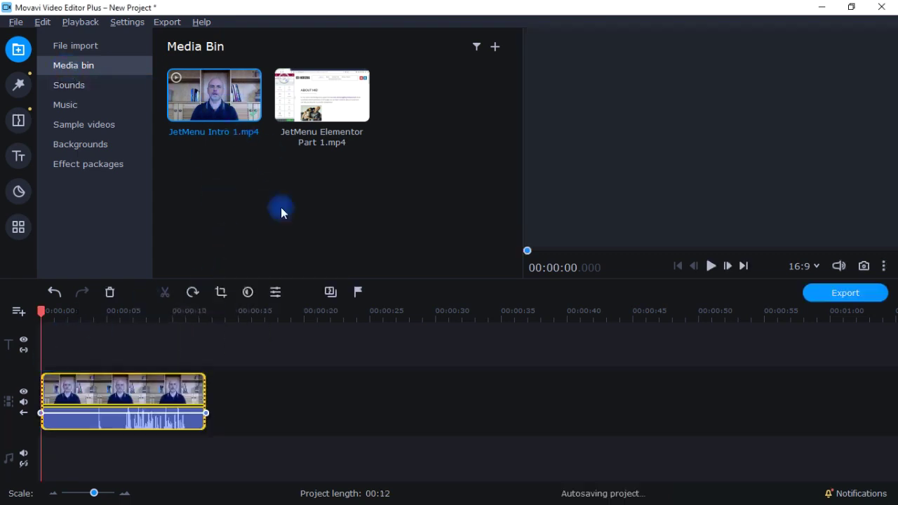
left_click_drag(324, 105, 233, 382)
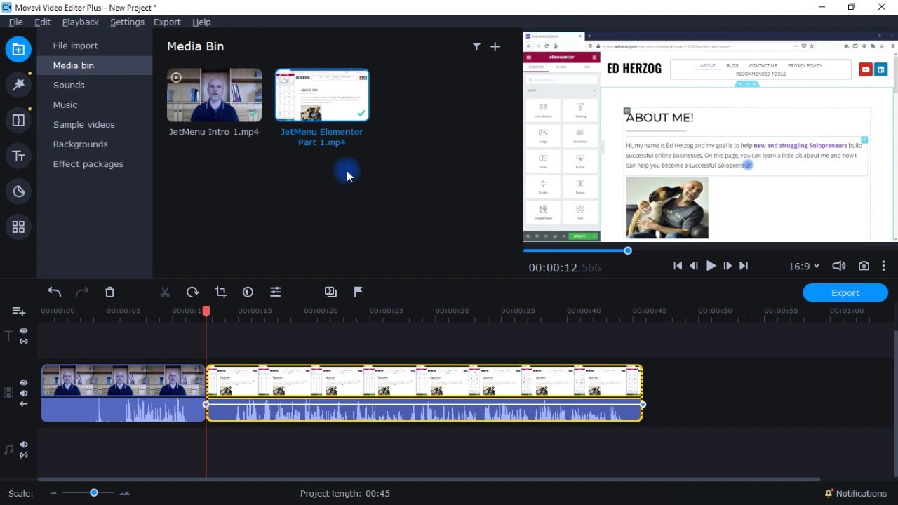
left_click(170, 319)
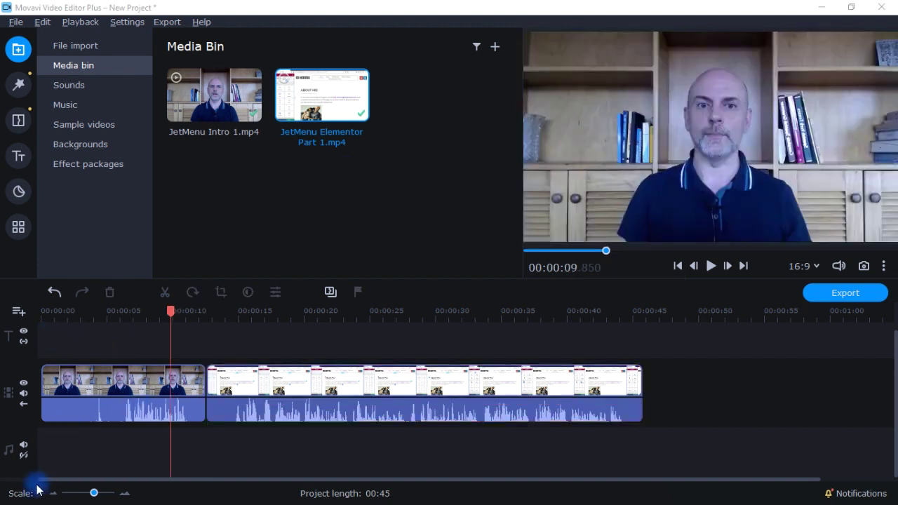
Enlarge the timeline scale slightly and review the track types that can be added.
mouse_move(93, 493)
left_mouse_down()
mouse_move(110, 493)
mouse_move(87, 495)
mouse_move(104, 486)
mouse_move(98, 488)
left_mouse_up()
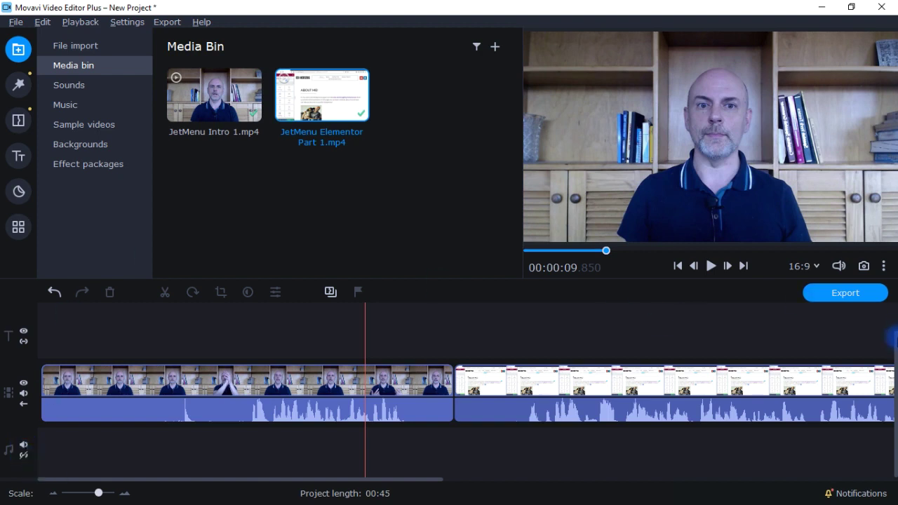
scroll(894, 351, "up", 1)
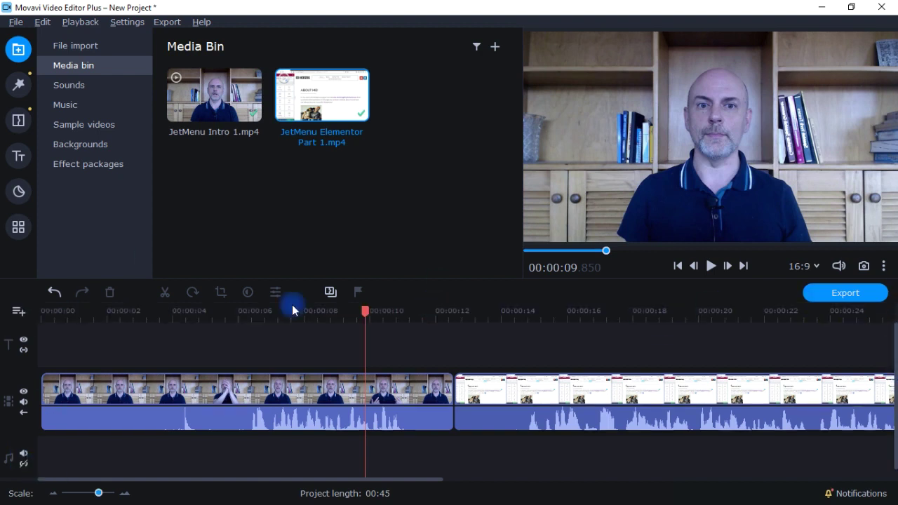
left_click(19, 313)
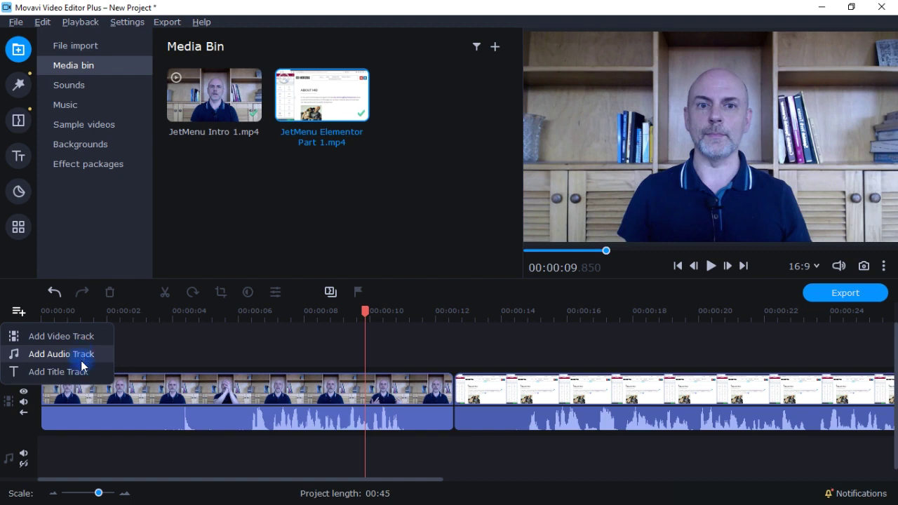
left_click(70, 381)
Split the JetMenu Intro 1.mp4 clip on the video track at 00:00:08.760.
left_click(330, 391)
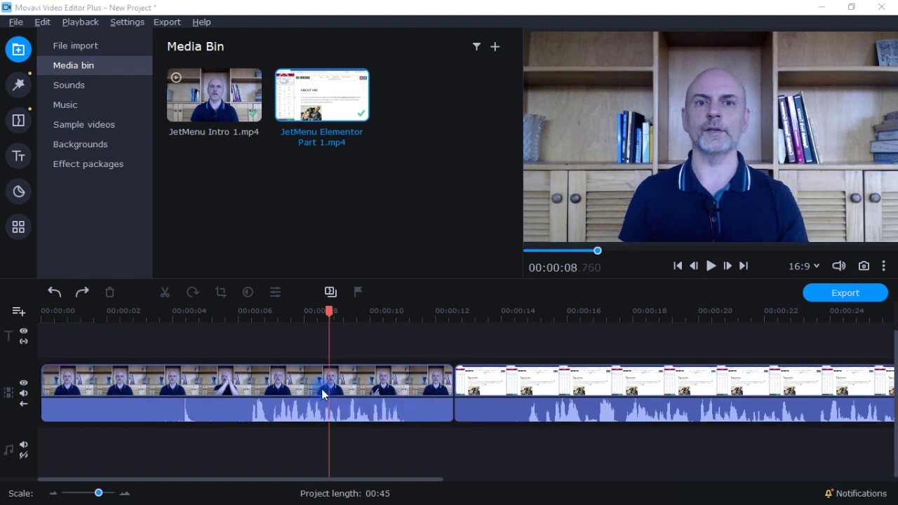
right_click(332, 389)
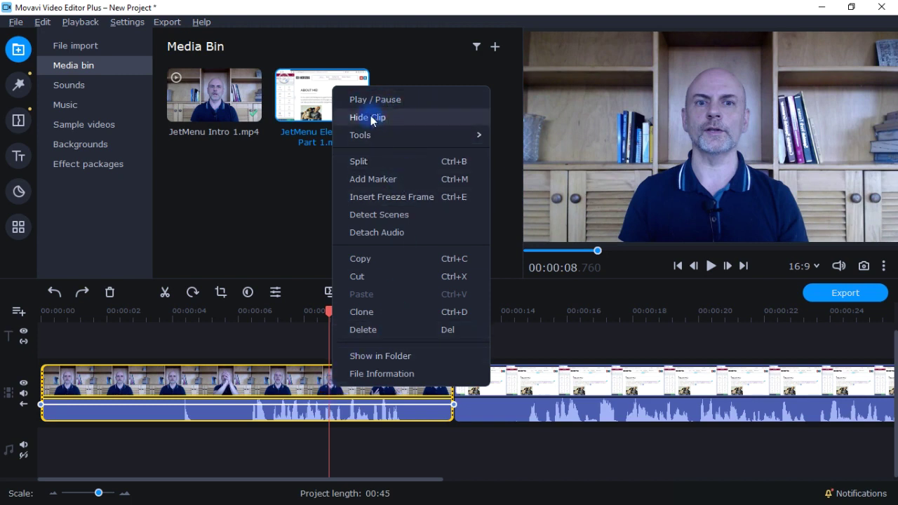
mouse_move(382, 135)
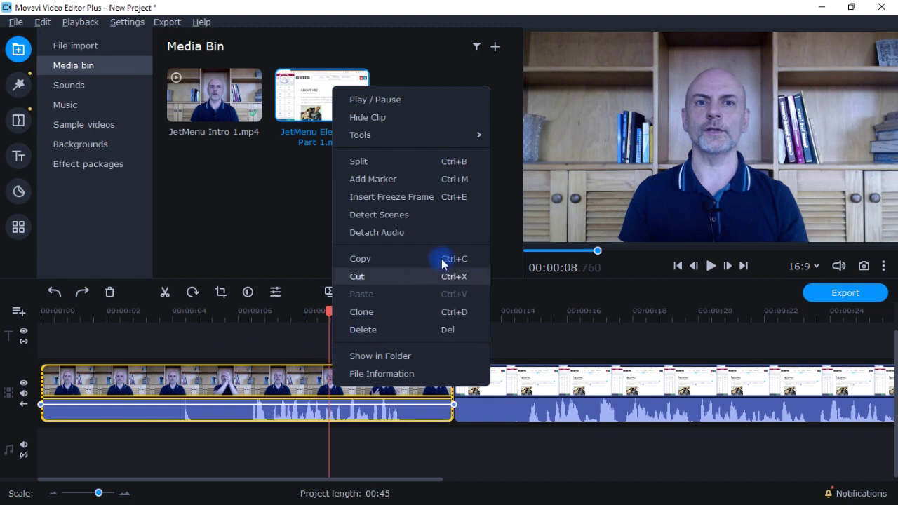
left_click(392, 161)
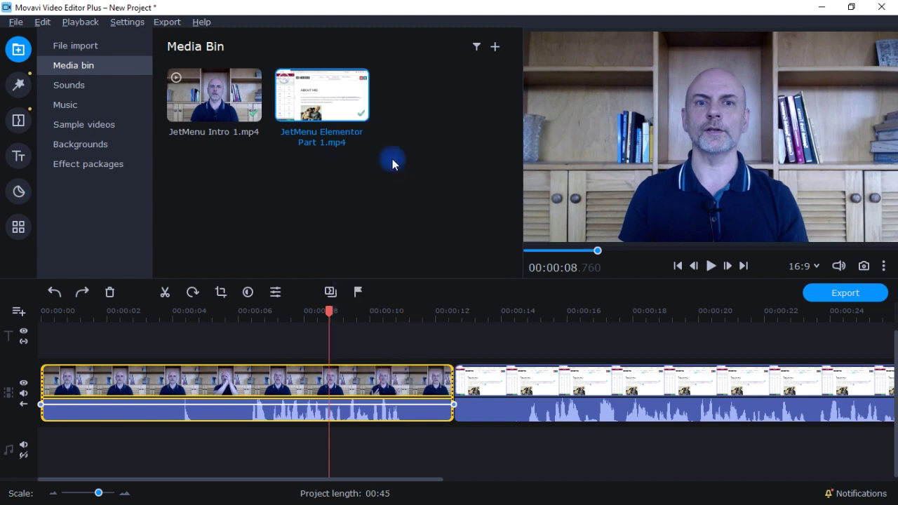
Select the second segment of the split intro clip and view its file information.
left_click(370, 391)
left_click(324, 385)
right_click(370, 390)
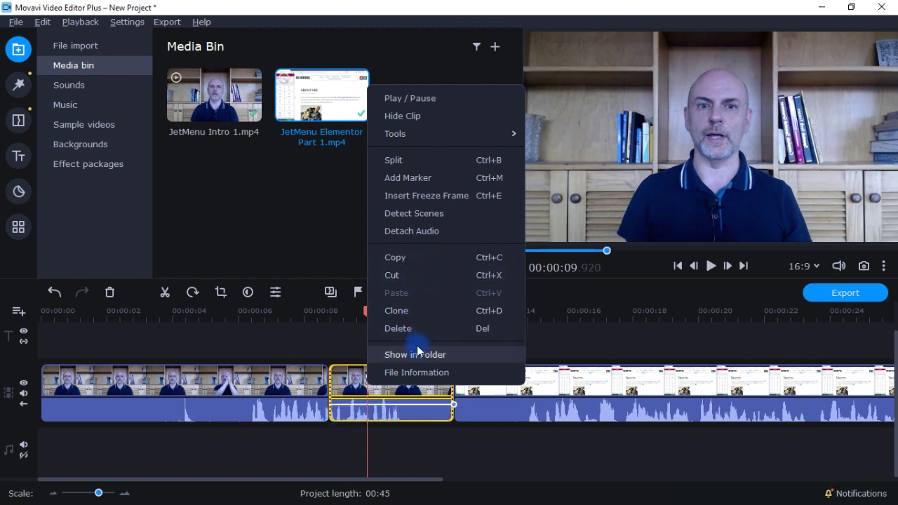
left_click(417, 373)
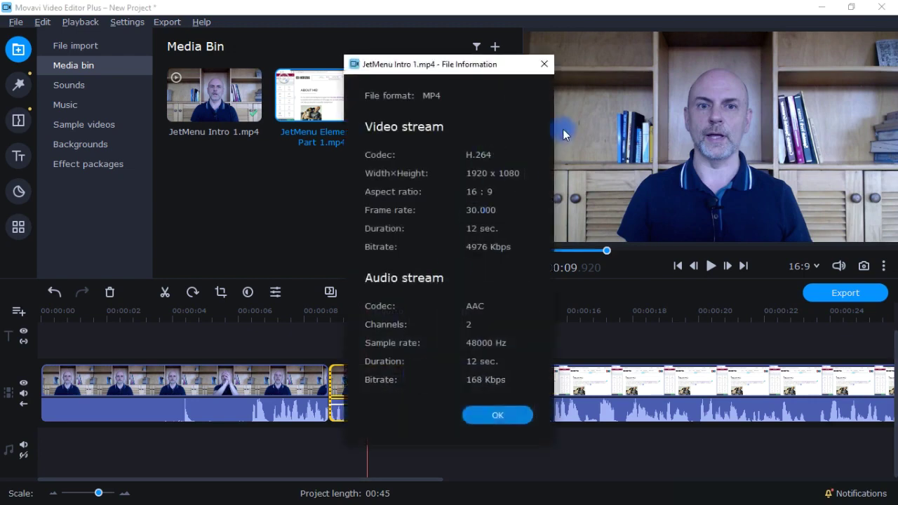
left_click(548, 65)
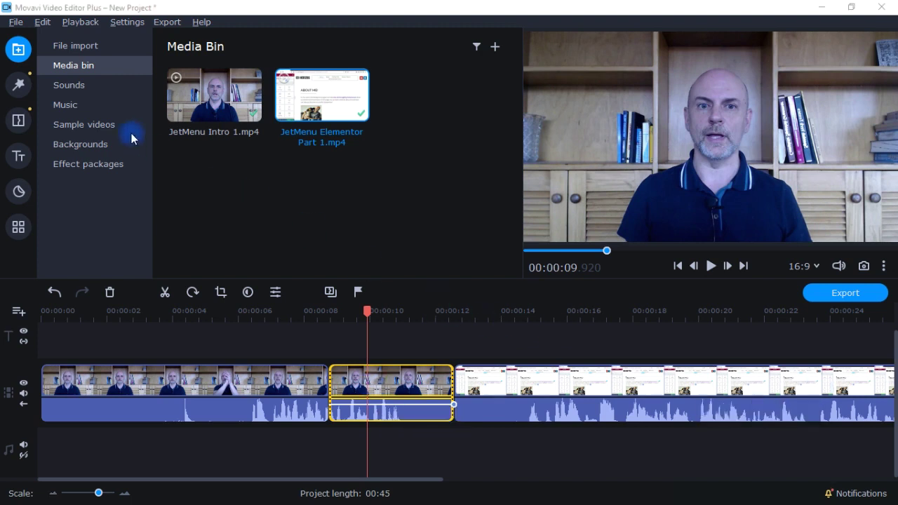
Open the filters library and look through the full set of filters and their categories.
left_click(19, 88)
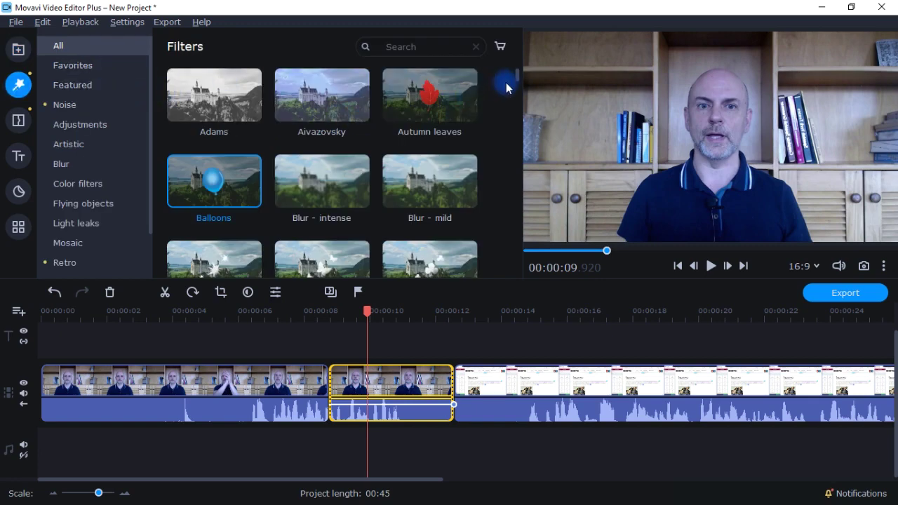
left_click_drag(517, 80, 519, 60)
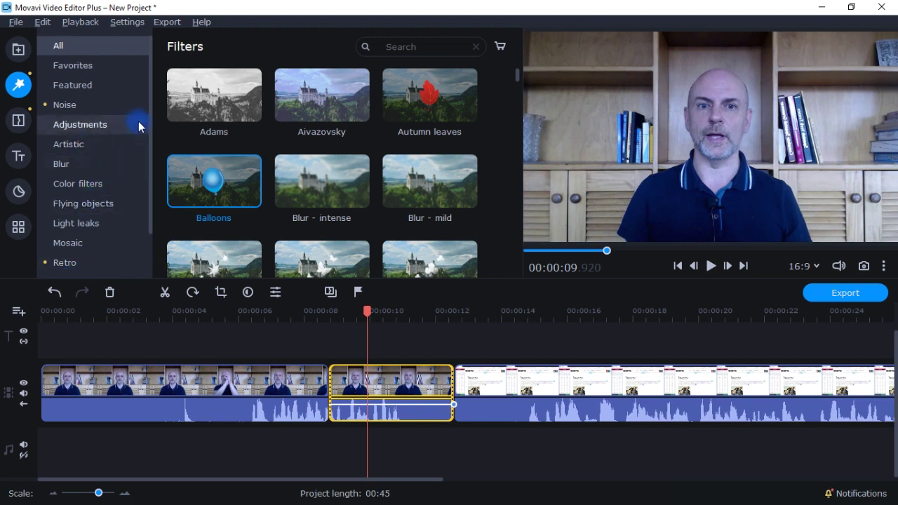
mouse_move(181, 169)
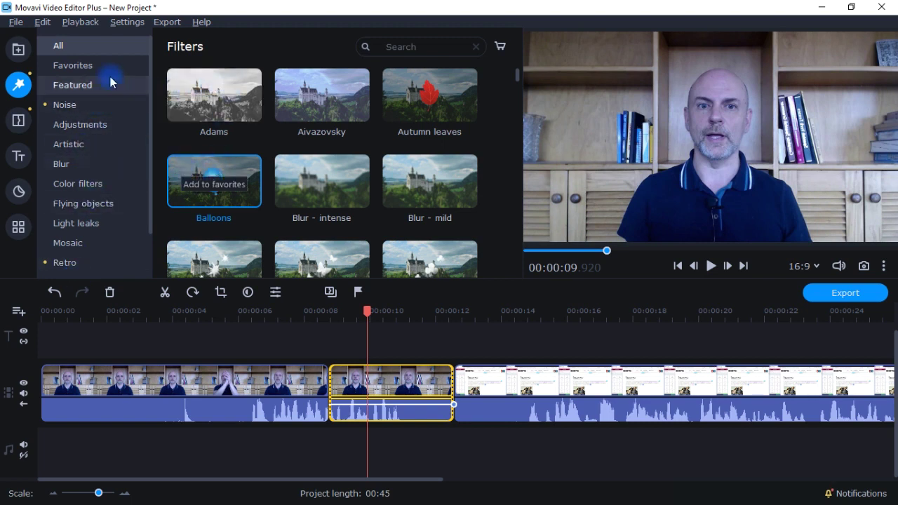
Apply the Balloons filter to the second intro segment and scrub across the segment to preview it.
mouse_move(249, 174)
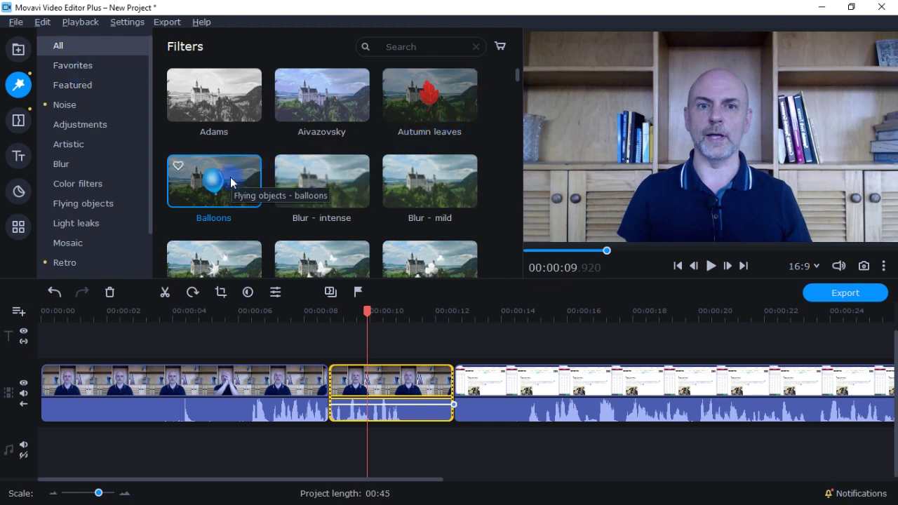
left_click_drag(232, 182, 345, 372)
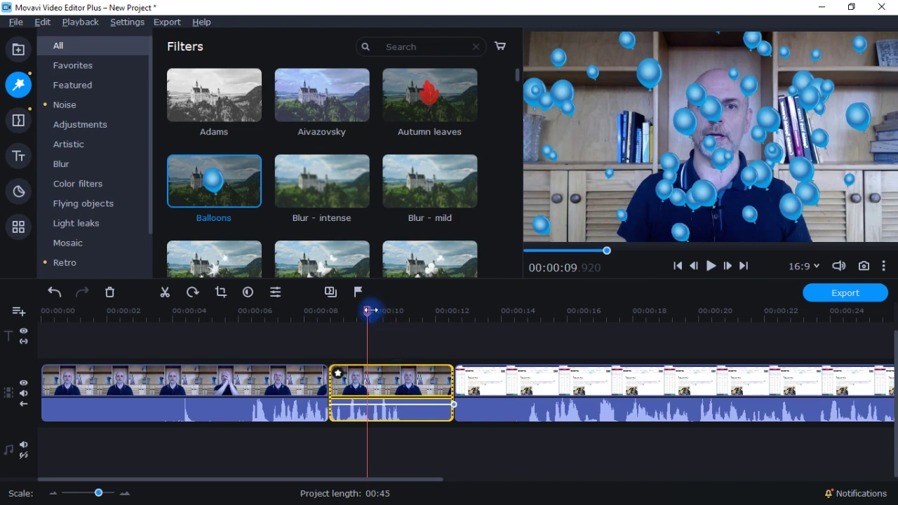
left_click_drag(368, 308, 326, 341)
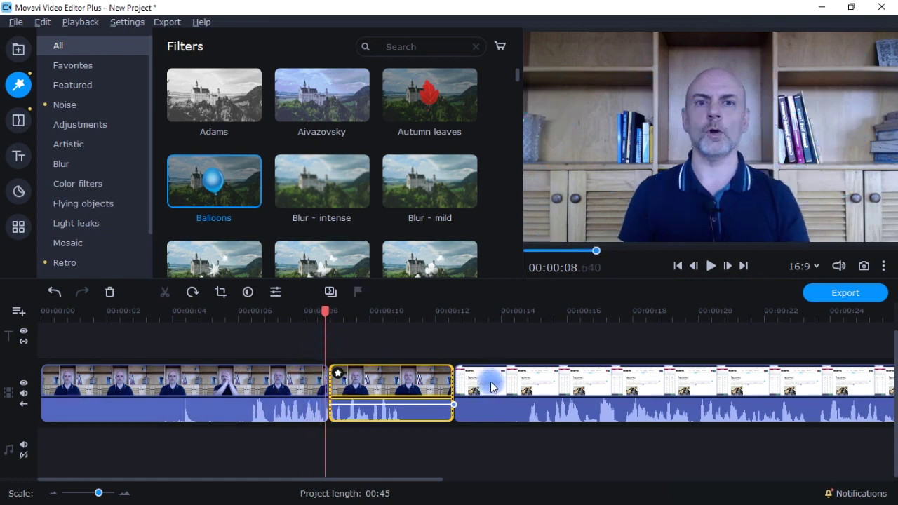
left_click_drag(327, 311, 441, 327)
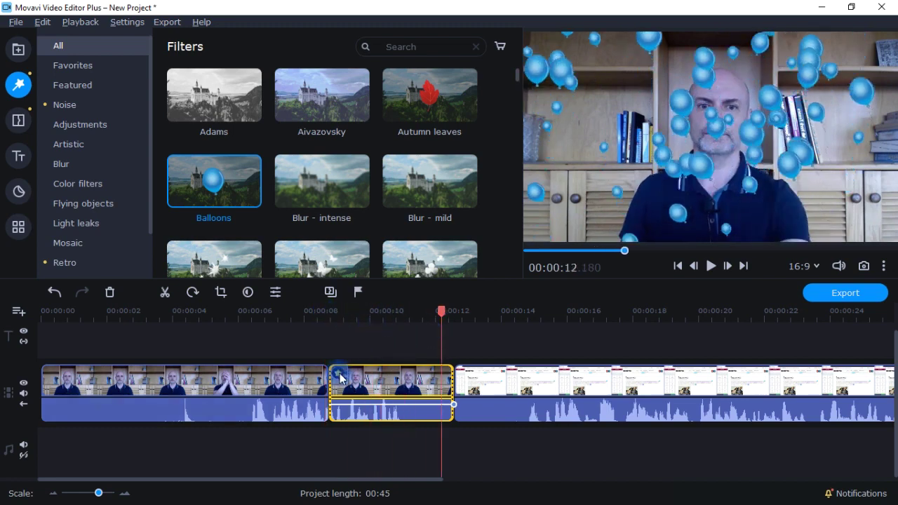
Open the effects applied to the second intro segment and remove the Balloons filter.
mouse_move(338, 378)
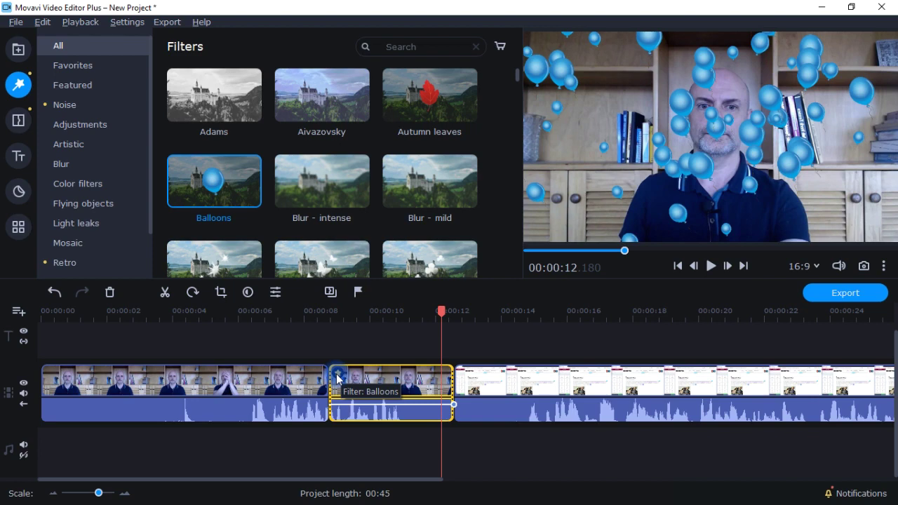
left_click(338, 378)
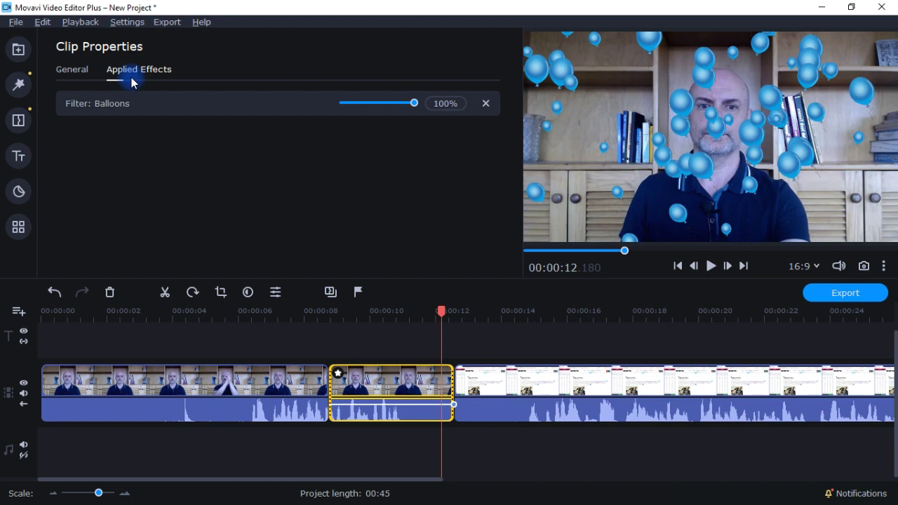
mouse_move(413, 104)
left_mouse_down()
mouse_move(371, 104)
mouse_move(427, 106)
left_mouse_up()
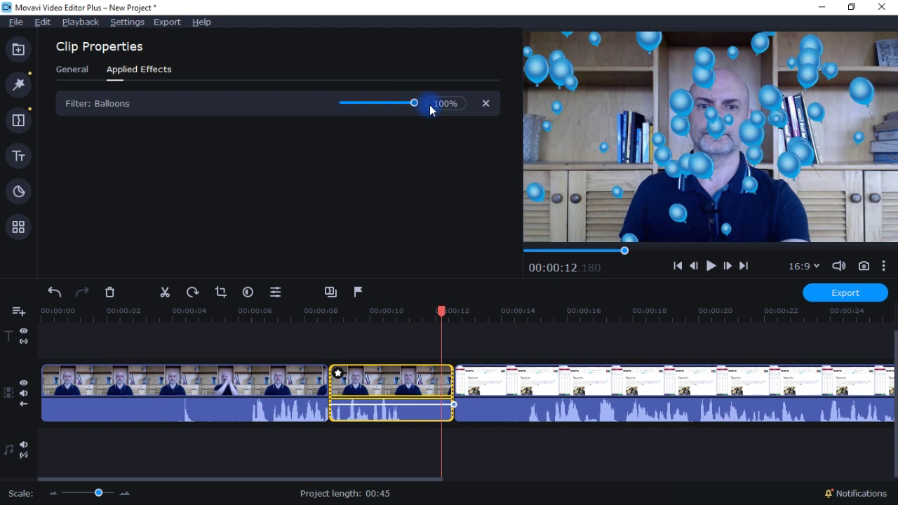
left_click(487, 105)
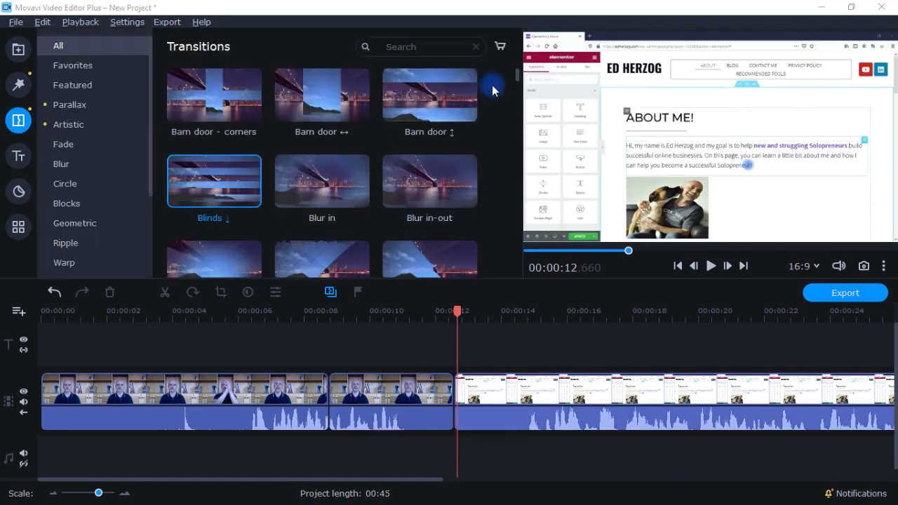
Browse the transitions, place Blinds ↓ between the second intro segment and the website clip, and scrub over it.
left_click_drag(516, 73, 509, 275)
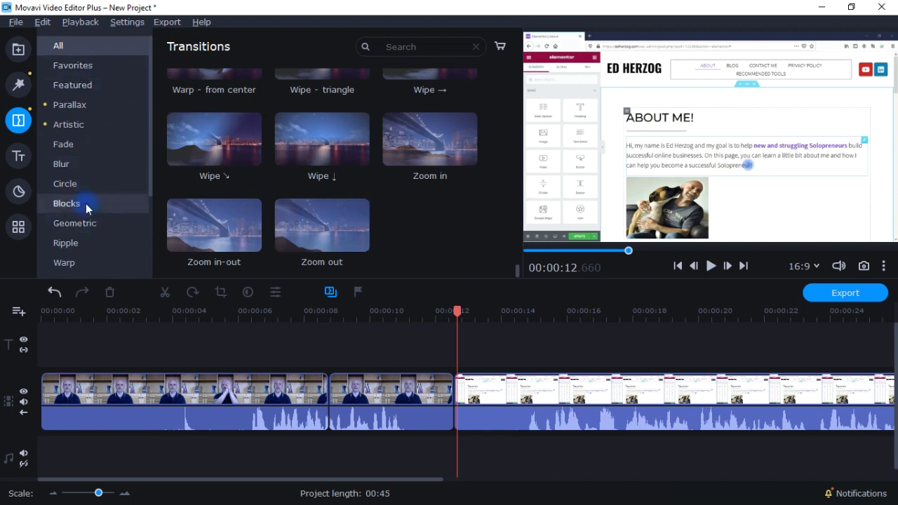
left_click_drag(150, 187, 150, 129)
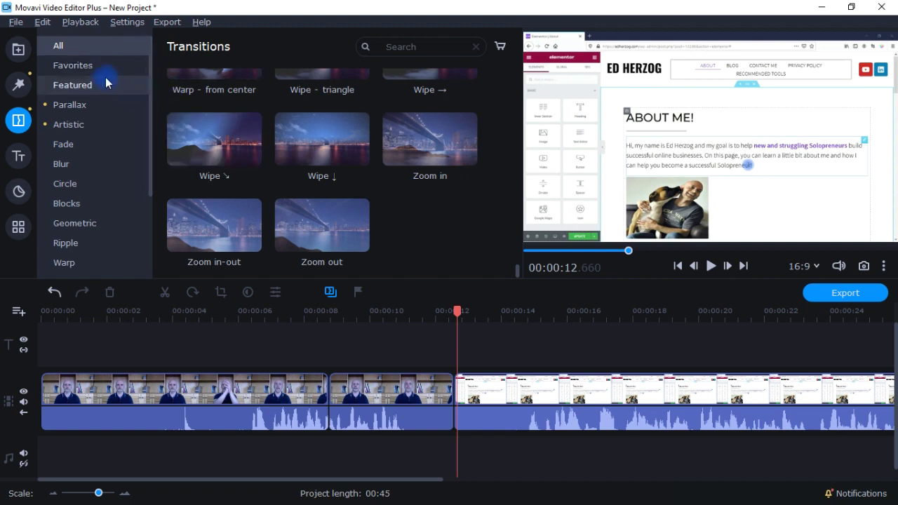
mouse_move(176, 131)
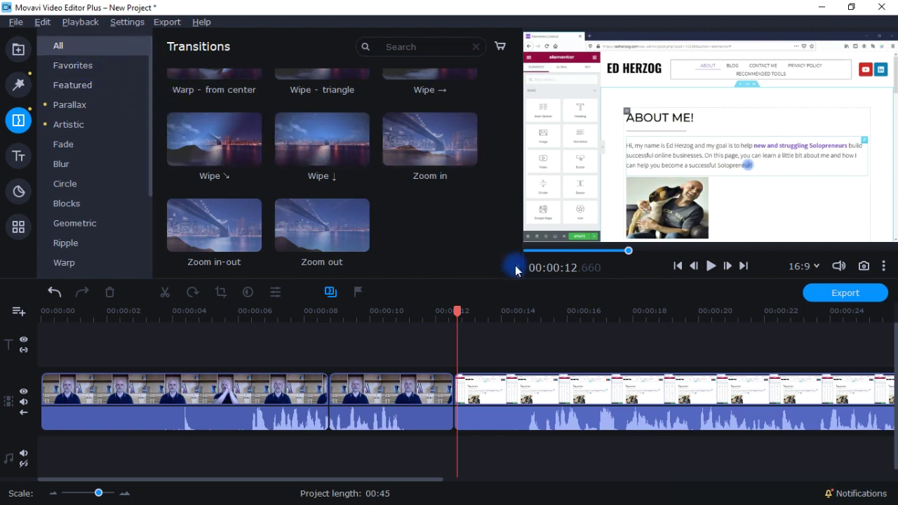
left_click_drag(515, 267, 519, 66)
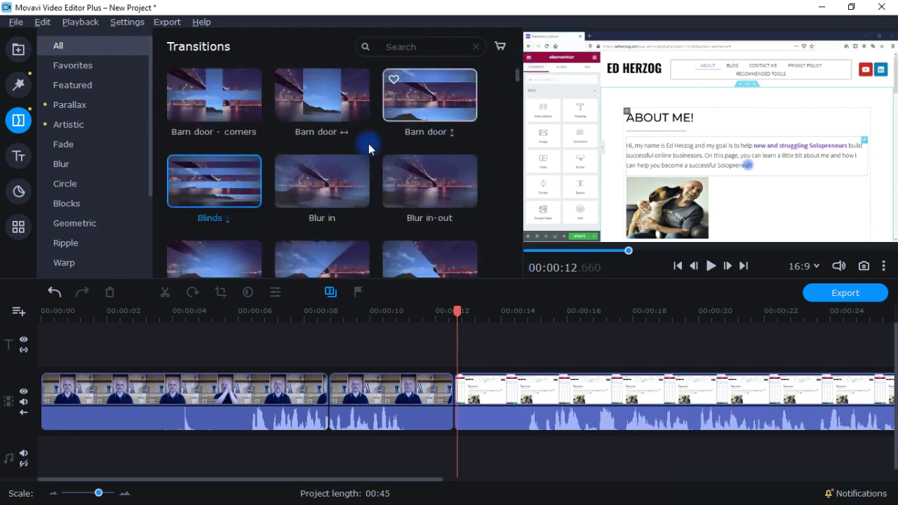
left_click_drag(226, 174, 433, 393)
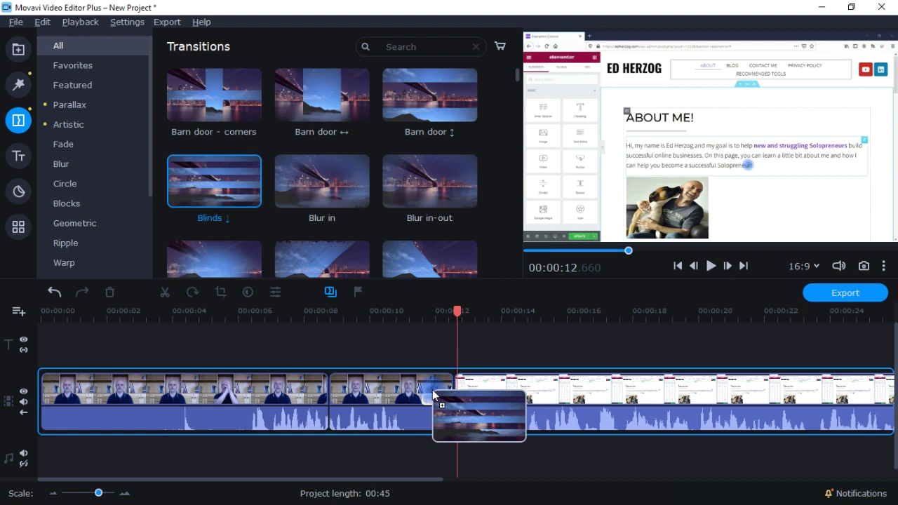
left_click_drag(432, 393, 433, 393)
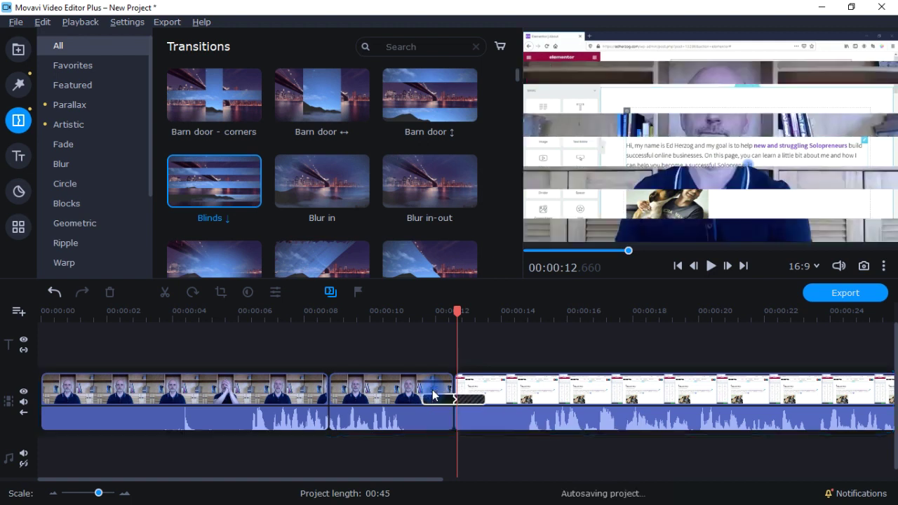
left_click_drag(457, 311, 498, 314)
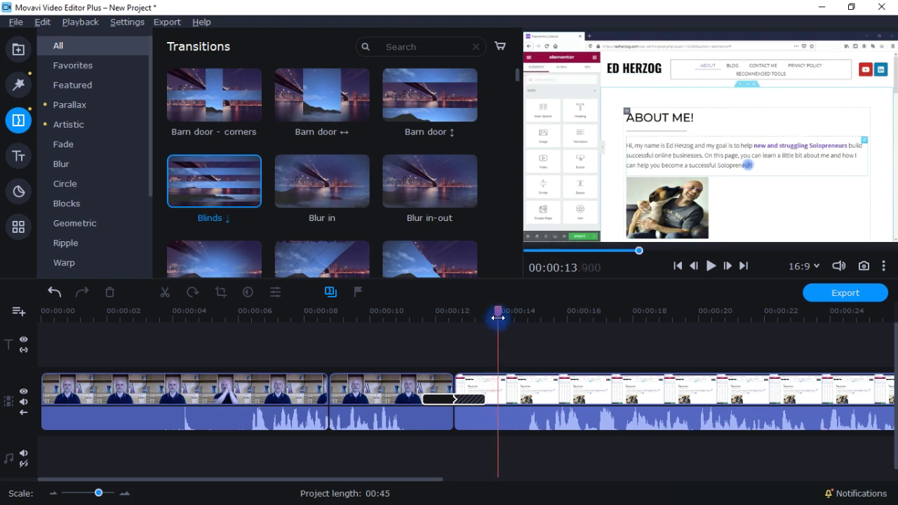
Open the properties of the Blinds ↓ transition and raise its duration to 6 seconds.
right_click(452, 399)
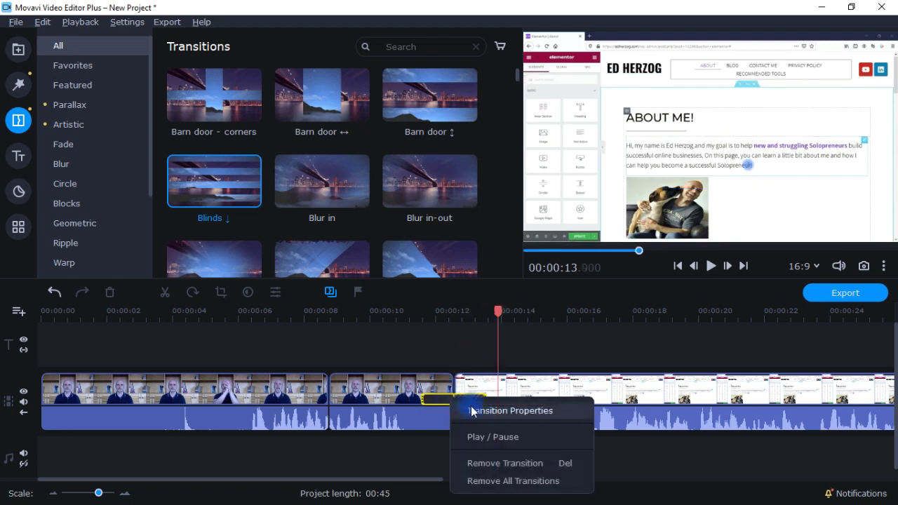
left_click(471, 412)
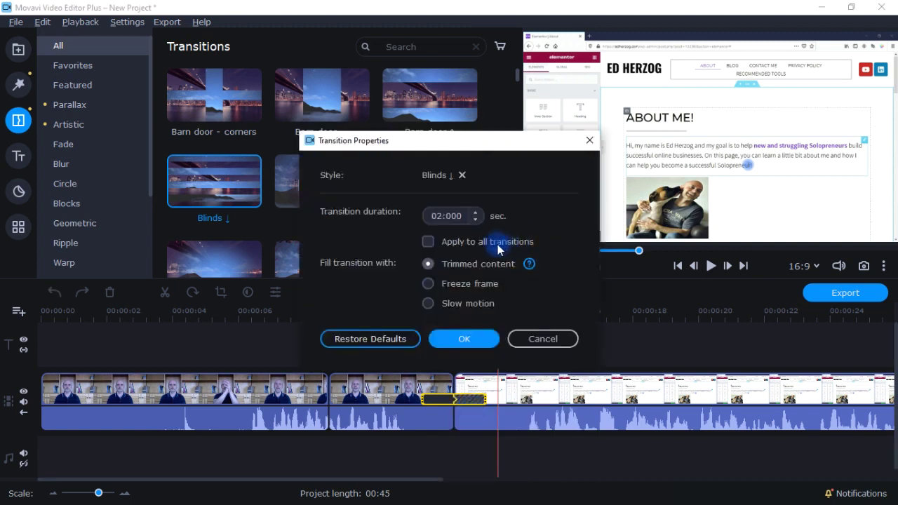
left_click(475, 215)
left_click(474, 213)
left_click(474, 212)
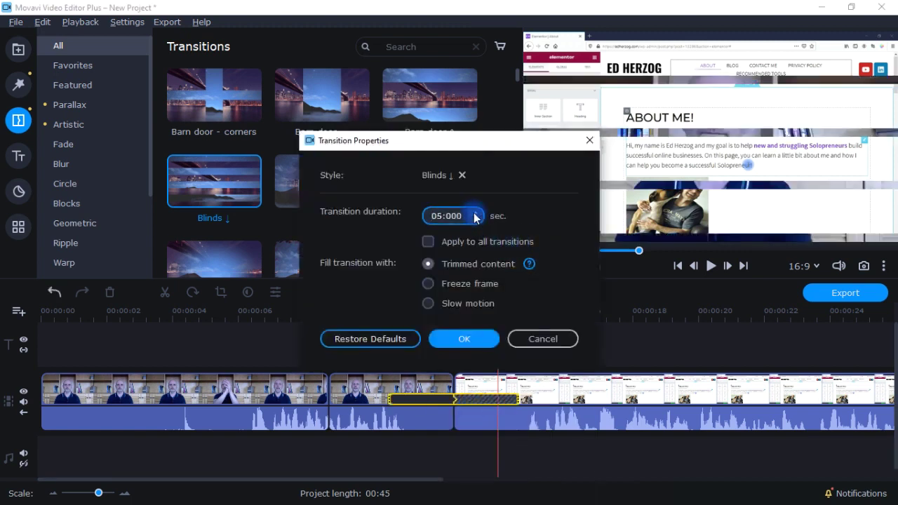
left_click(474, 212)
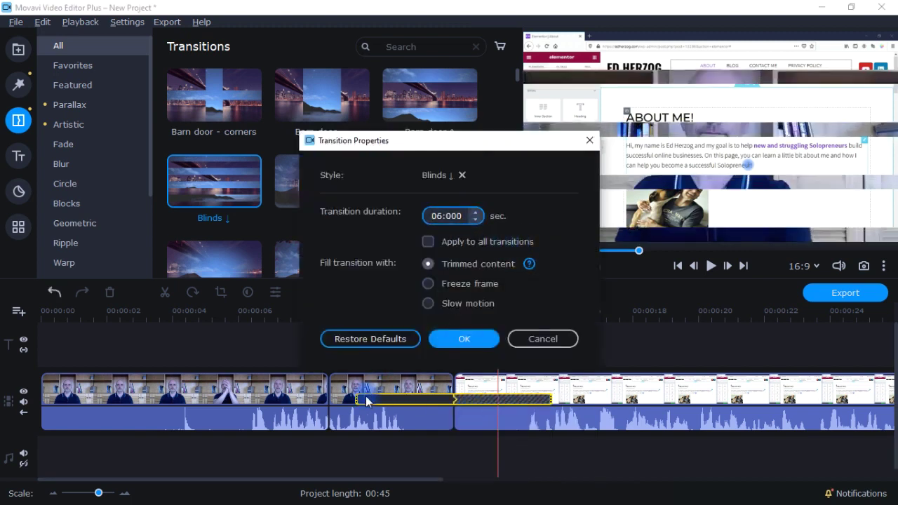
Lower the Blinds ↓ transition's duration to 1 second.
left_click(475, 220)
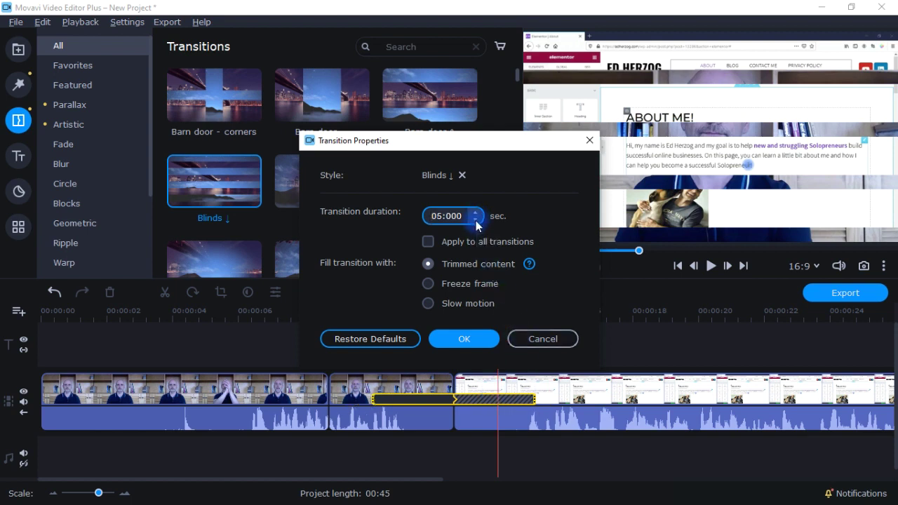
left_click(475, 220)
left_click(474, 220)
left_click(474, 220)
left_click(448, 216)
left_click(476, 219)
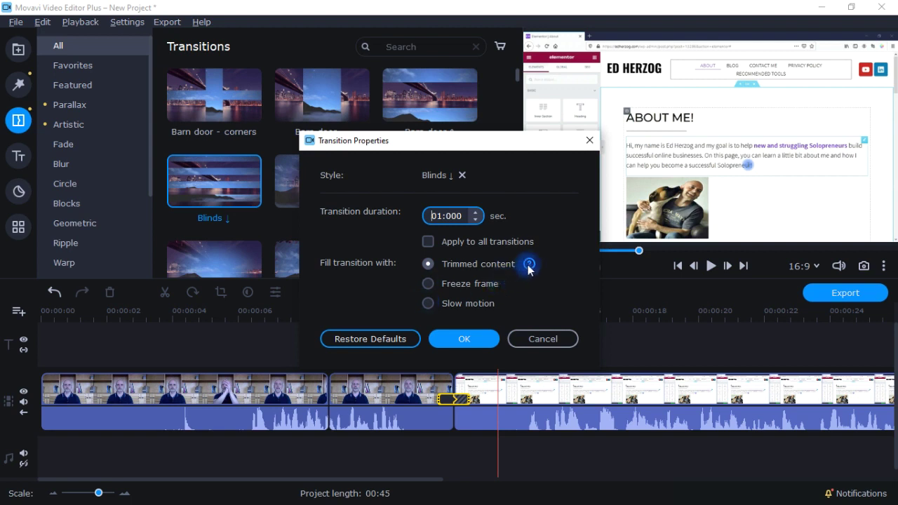
Cancel out of the transition properties and remove the Blinds ↓ transition from the timeline.
mouse_move(529, 266)
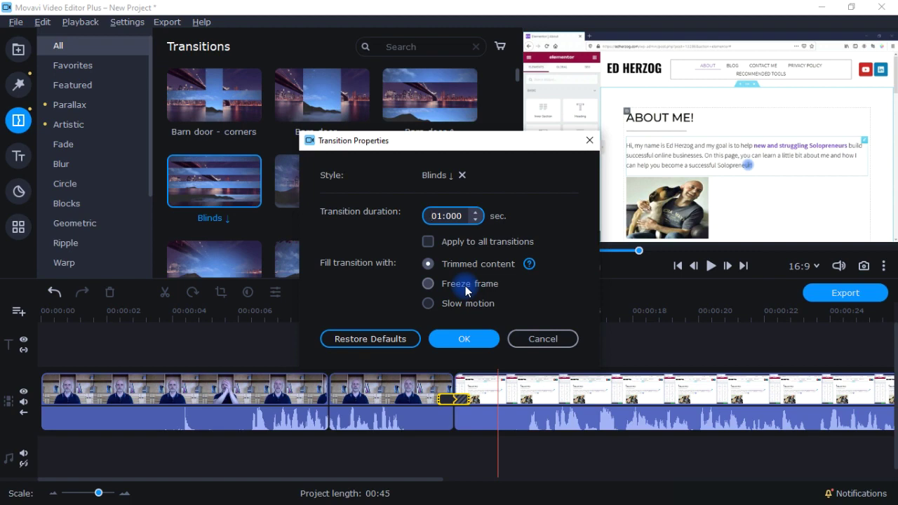
left_click(539, 338)
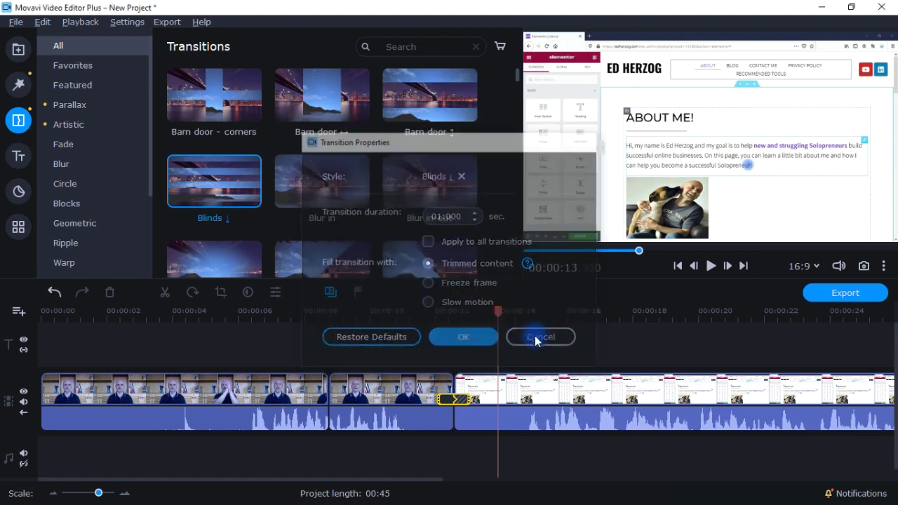
right_click(452, 401)
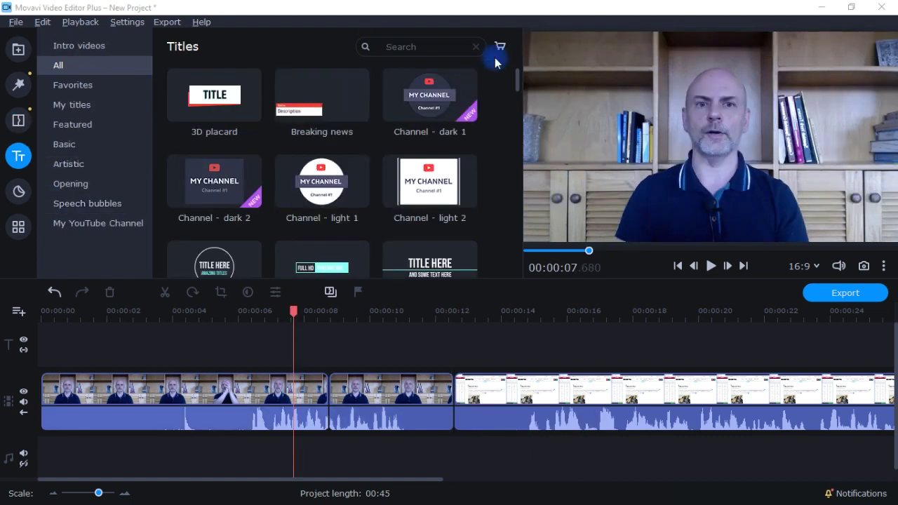
Look through the title categories and place My lower third from My titles on the title track at 00:00:03.880.
mouse_move(516, 83)
left_mouse_down()
mouse_move(515, 256)
mouse_move(521, 67)
left_mouse_up()
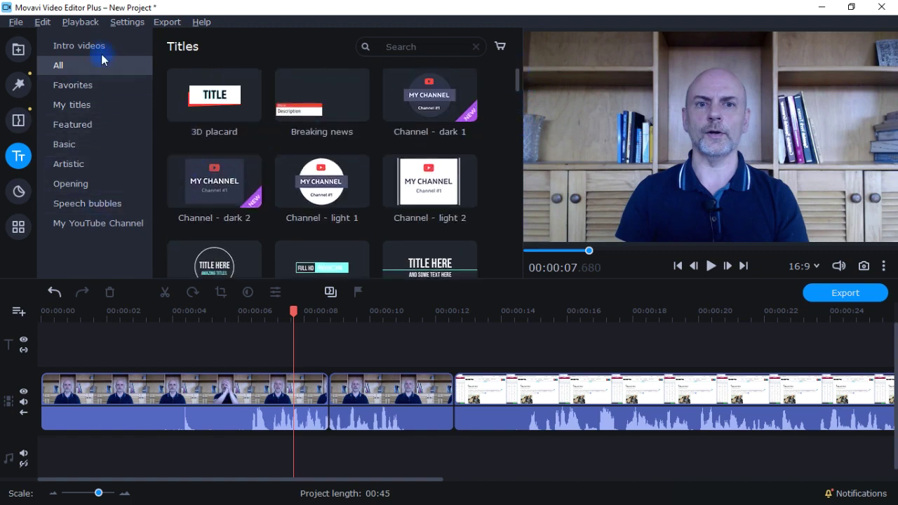
left_click(73, 180)
left_click(75, 167)
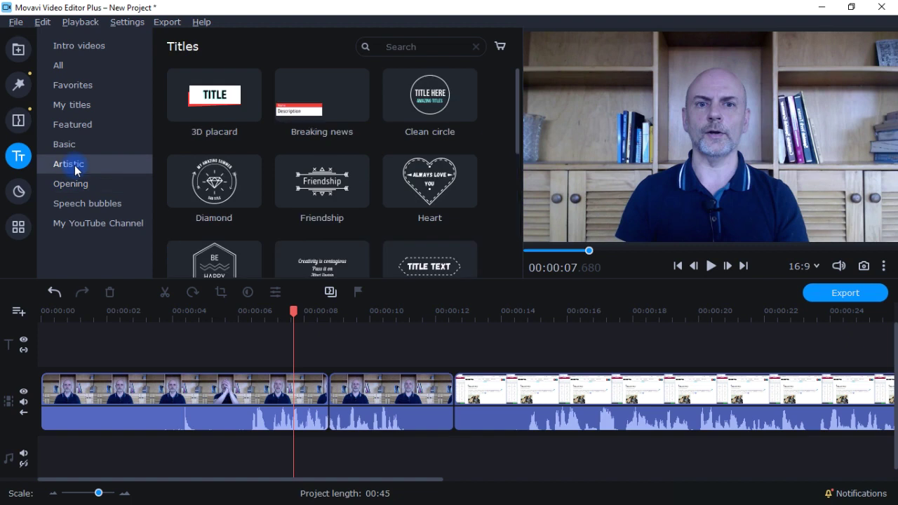
left_click(59, 67)
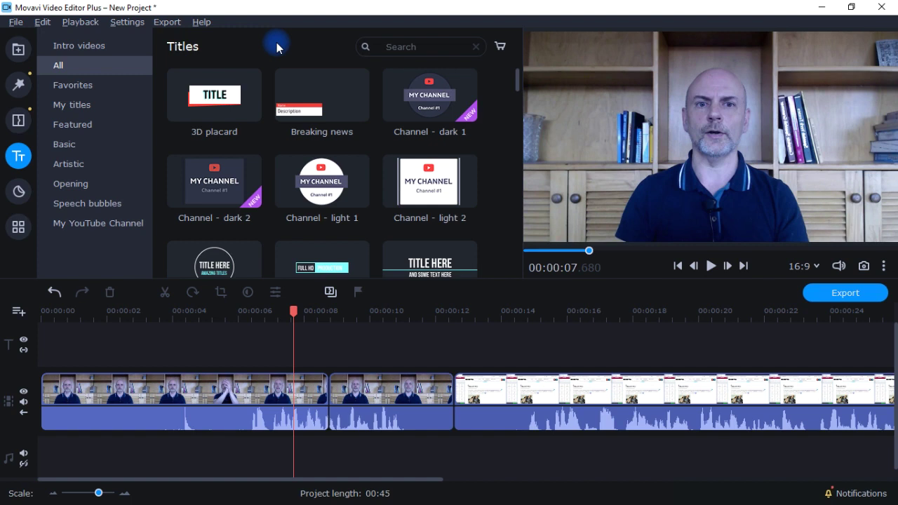
left_click(83, 109)
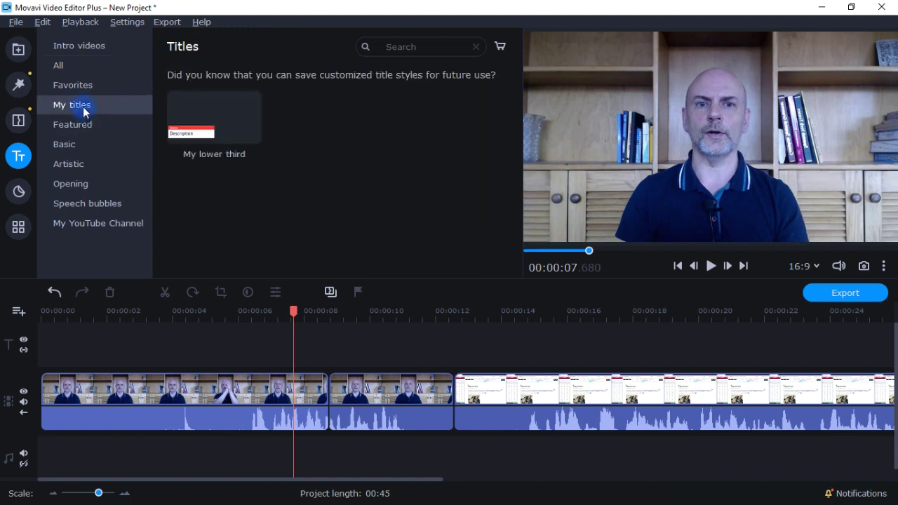
left_click(227, 127)
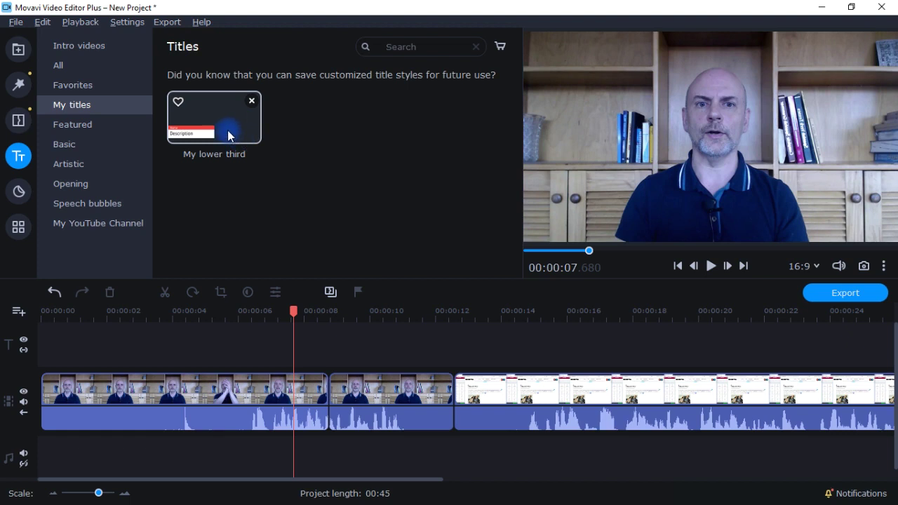
left_click_drag(227, 129, 168, 320)
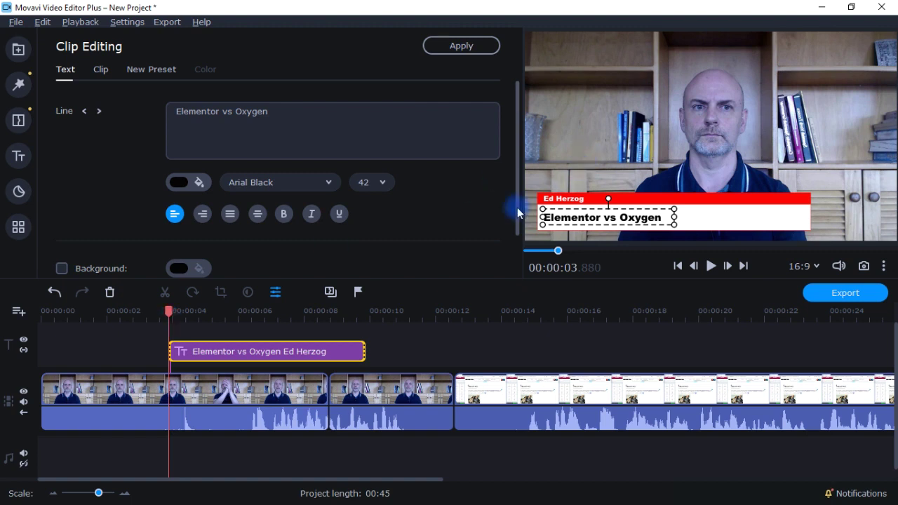
Review the lower third's two text lines and clip settings, and extend the title's end to 00:00:10.600.
left_click(311, 112)
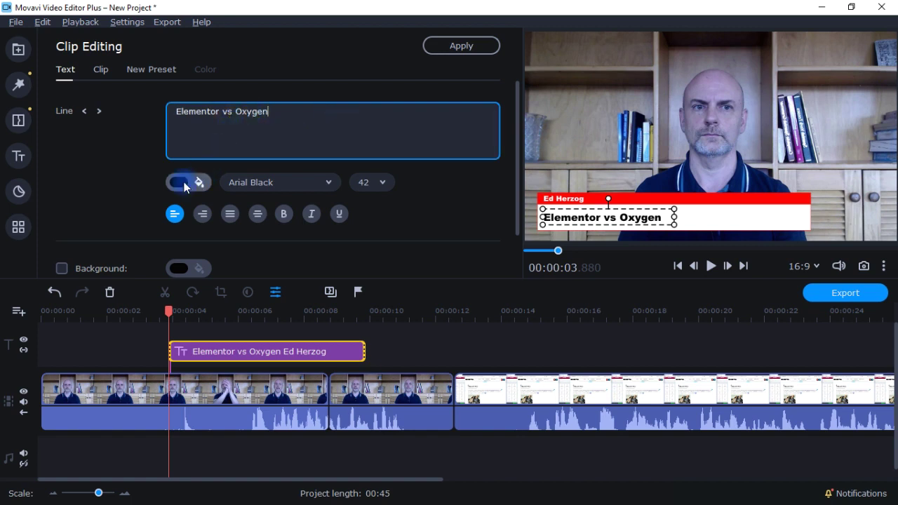
left_click(267, 189)
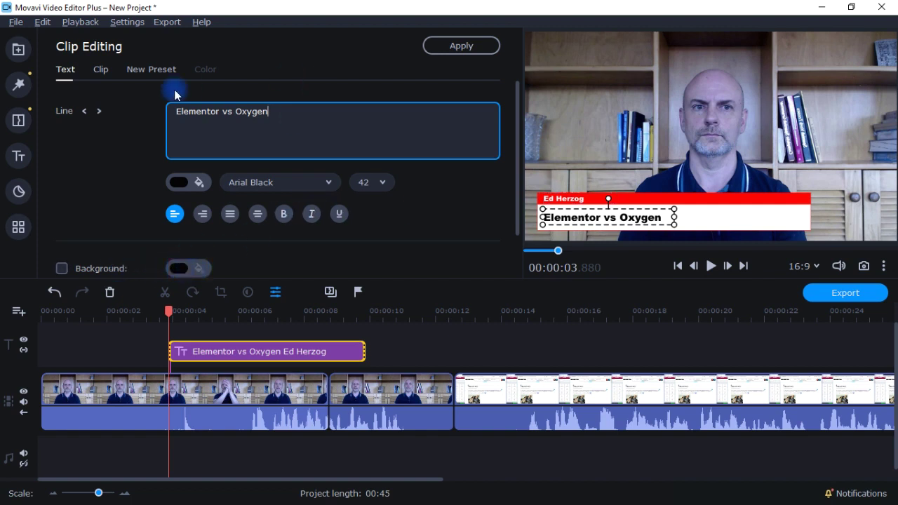
left_click(99, 112)
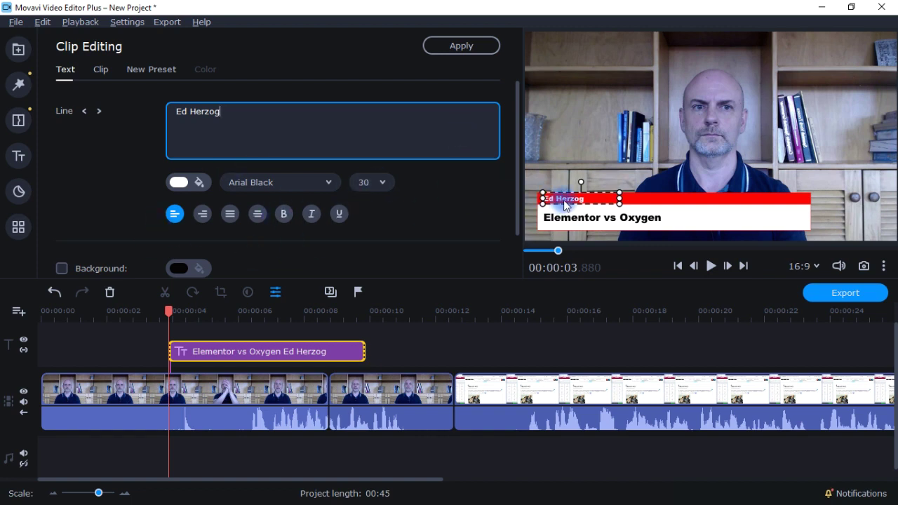
left_click(101, 73)
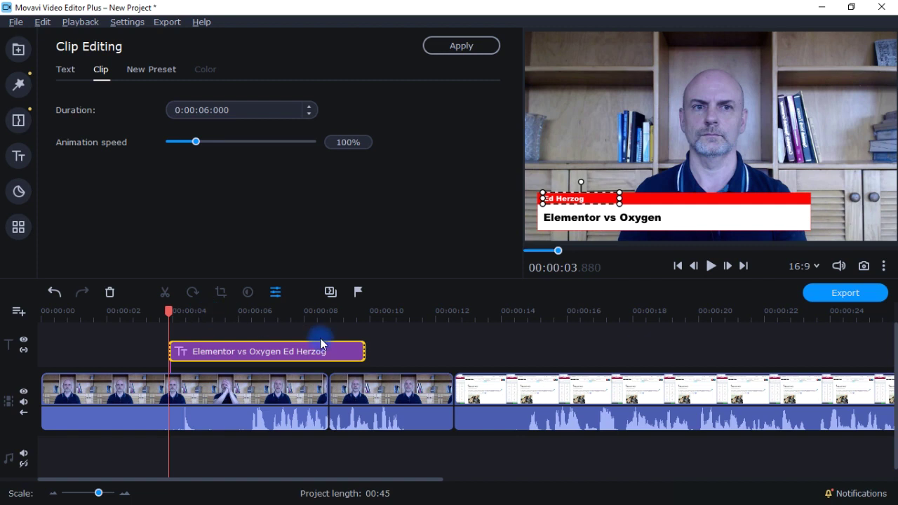
left_click_drag(362, 351, 388, 352)
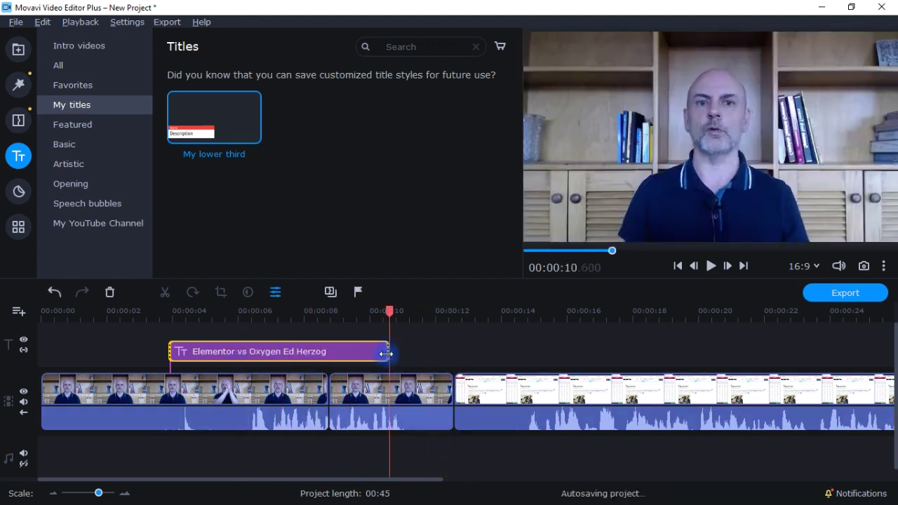
Place the Cracker intro video at the start of the video track, ahead of the existing clips.
mouse_move(391, 314)
left_mouse_down()
mouse_move(211, 312)
mouse_move(138, 327)
mouse_move(405, 320)
left_mouse_up()
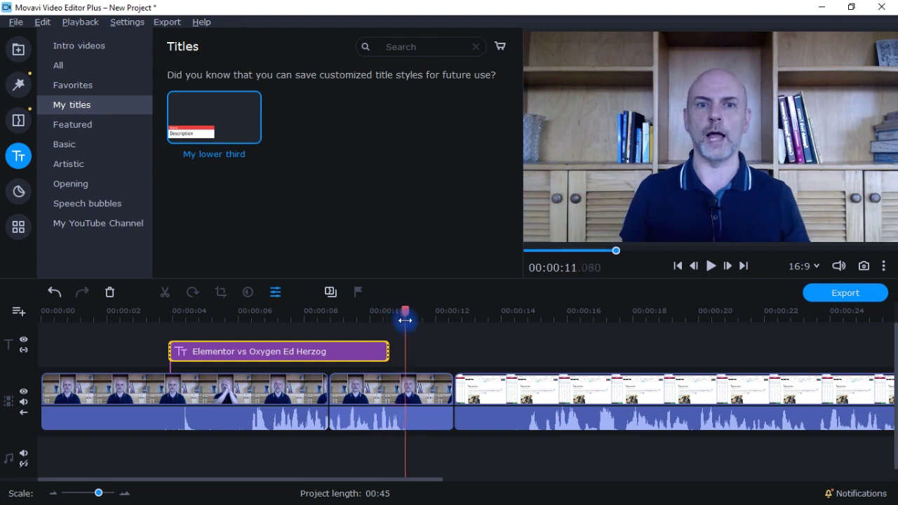
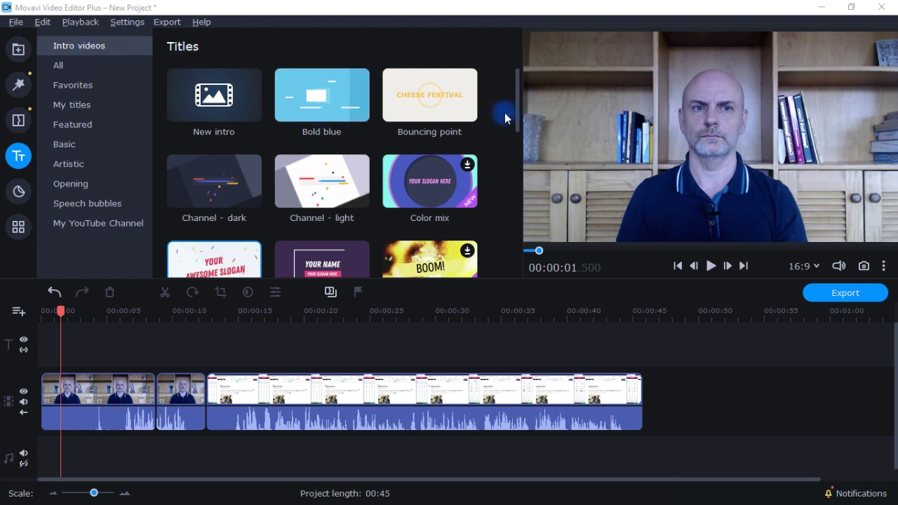
left_click_drag(518, 114, 515, 140)
left_click_drag(213, 188, 42, 370)
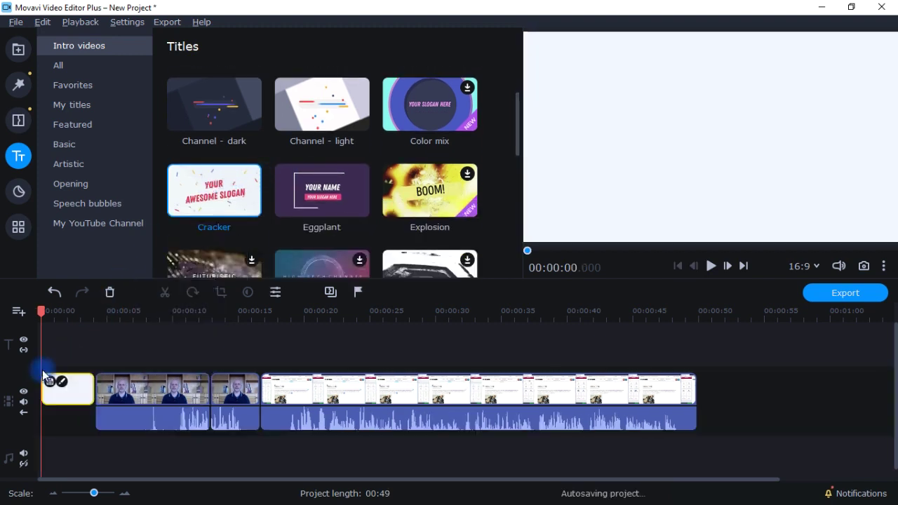
Open the Cracker intro for editing and review its title's text and clip settings and its background clip's properties.
double_click(62, 384)
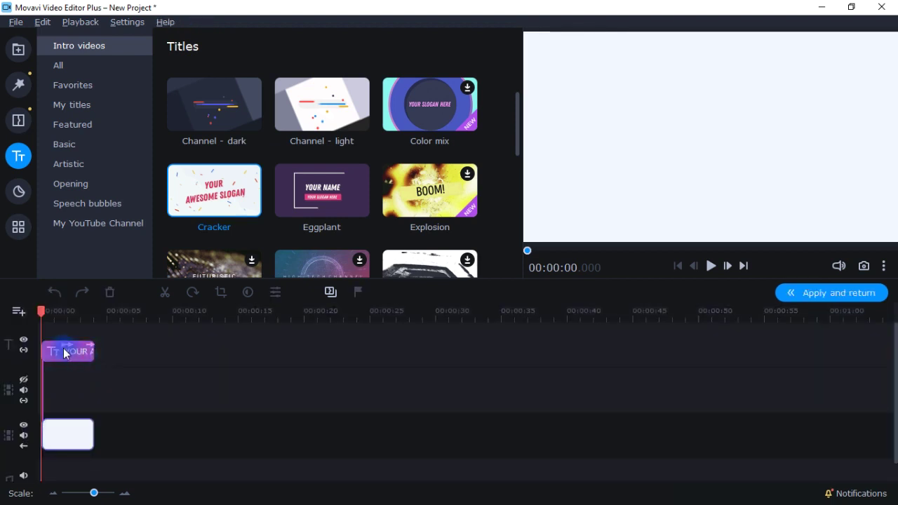
double_click(64, 353)
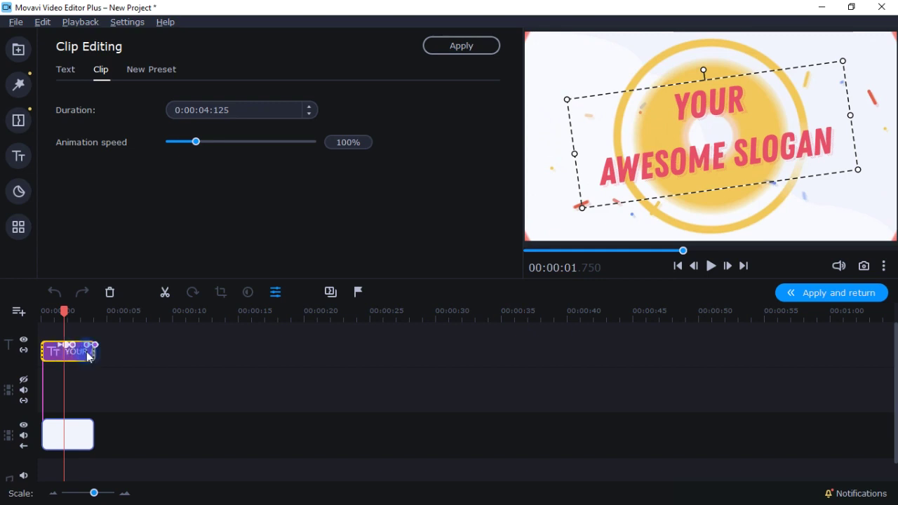
left_click(699, 149)
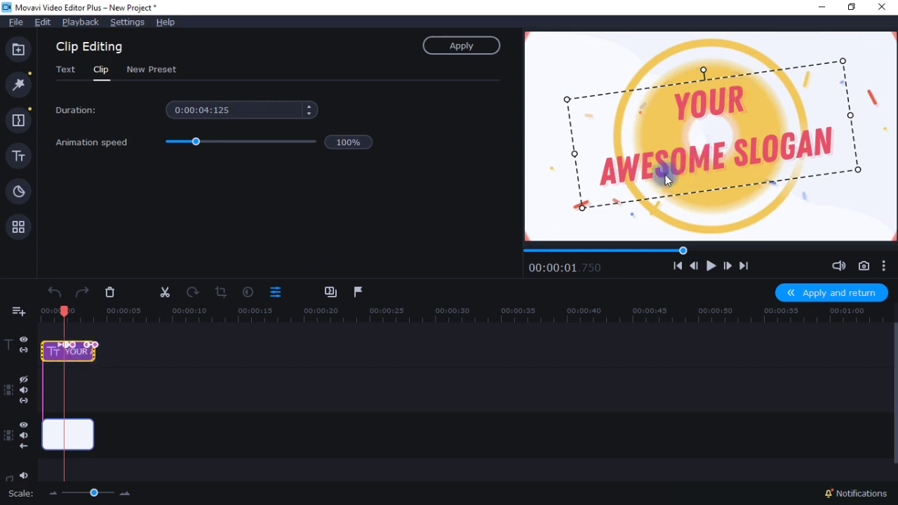
left_click(69, 71)
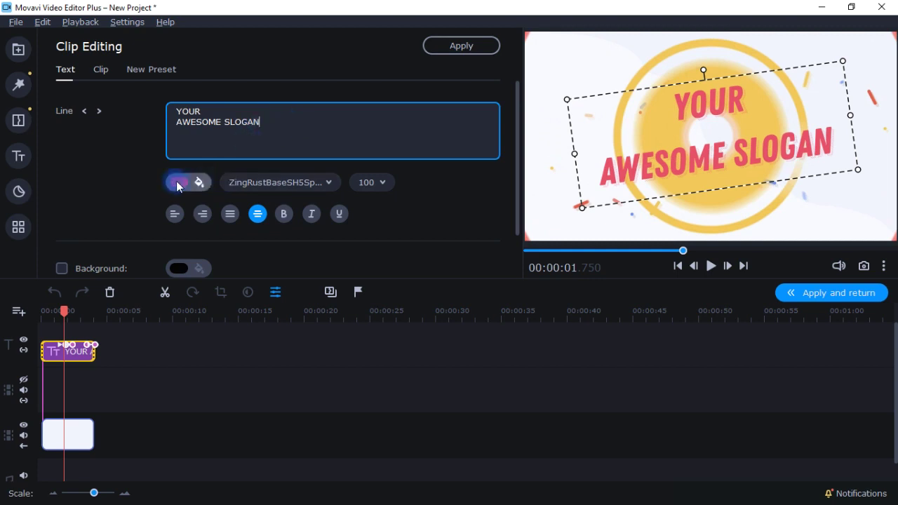
left_click(103, 70)
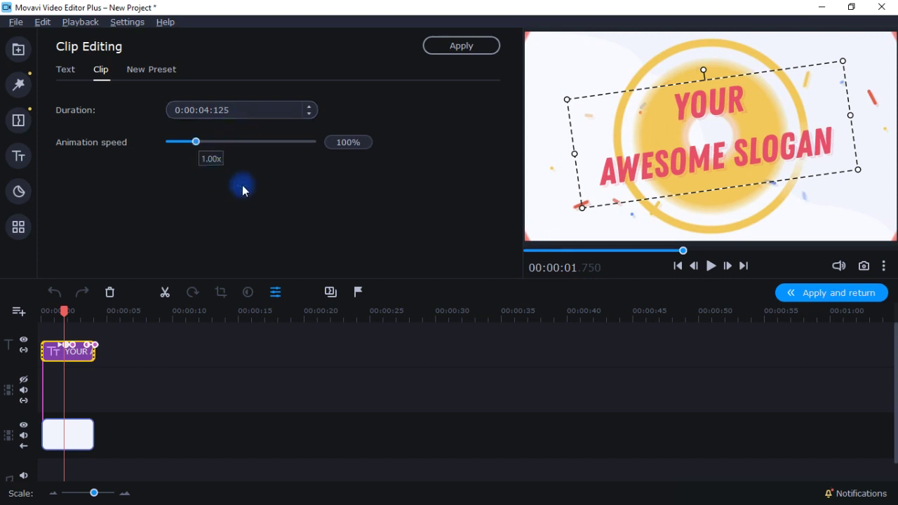
left_click(77, 434)
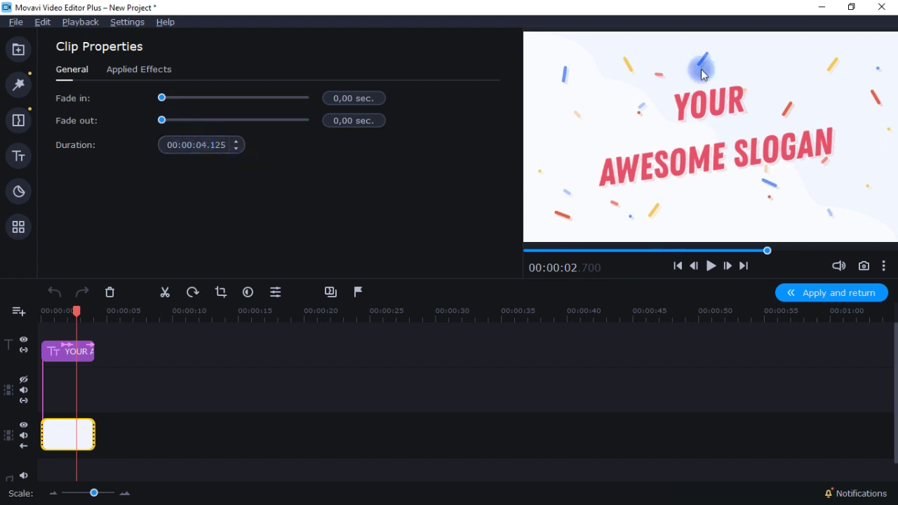
Apply and return to the main timeline, preview the intro at 00:00:02.400 and delete it from the video track.
left_click(806, 294)
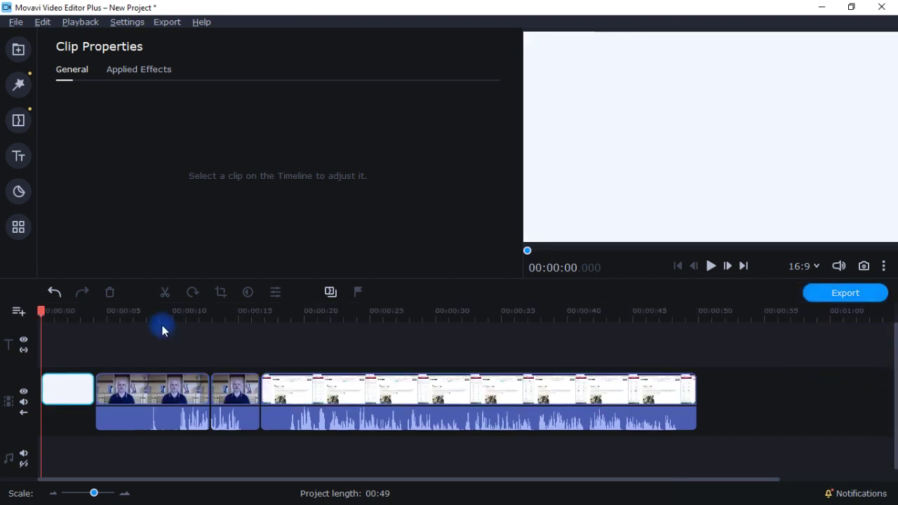
left_click_drag(40, 307, 73, 307)
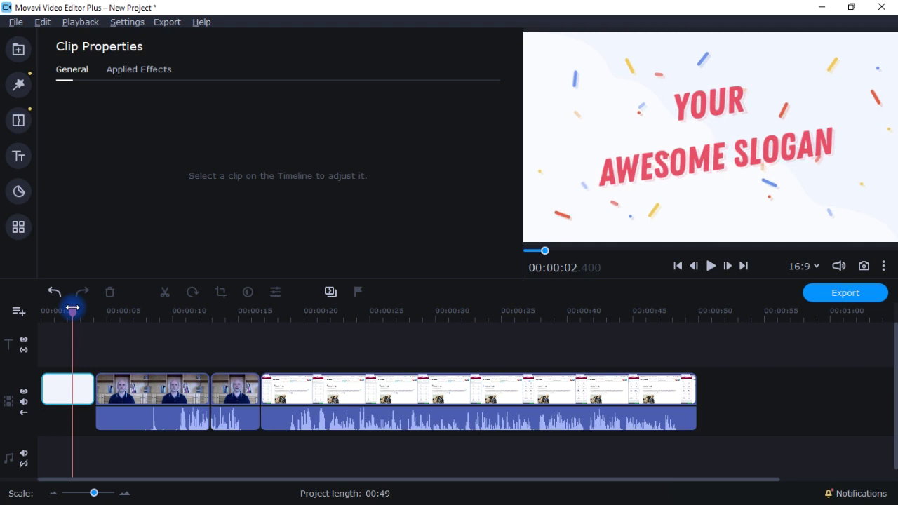
key("Delete")
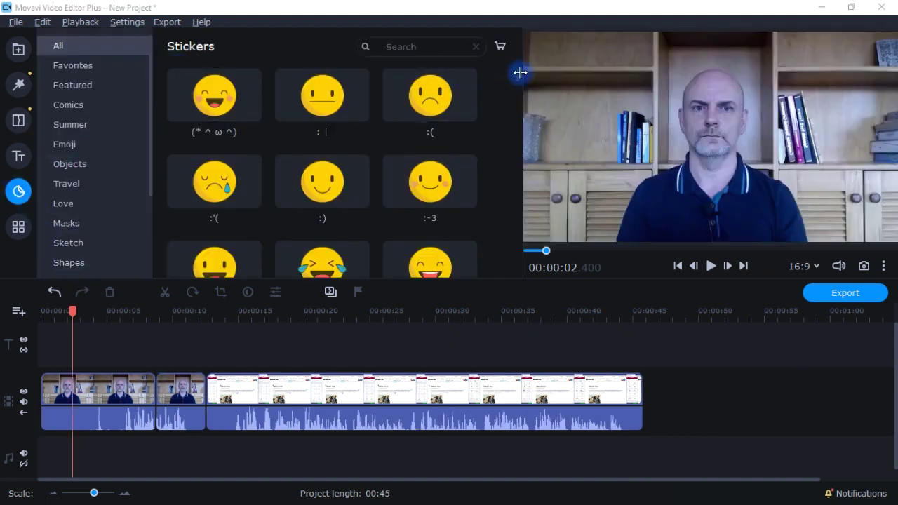
Place the Like sticker on the title track at 00:00:05.250 and move it to the lower-left corner of the video frame.
left_click_drag(516, 80, 492, 174)
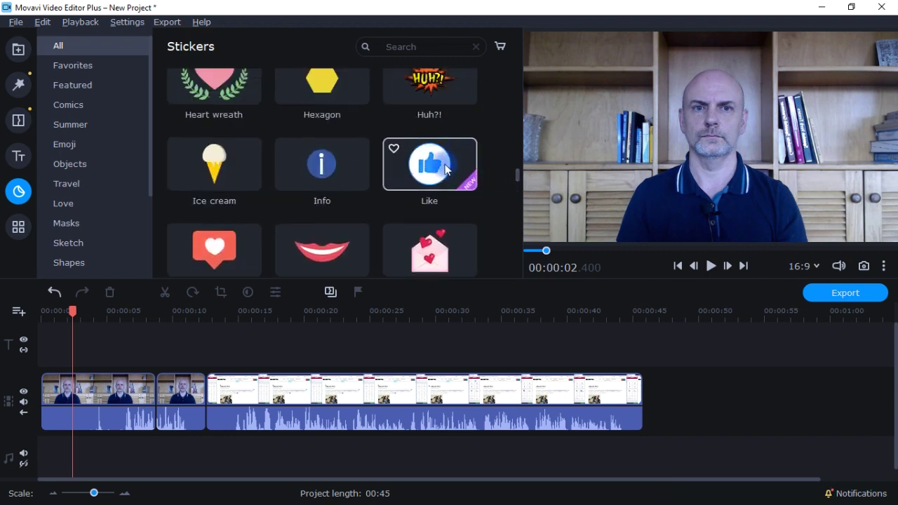
left_click_drag(446, 172, 111, 332)
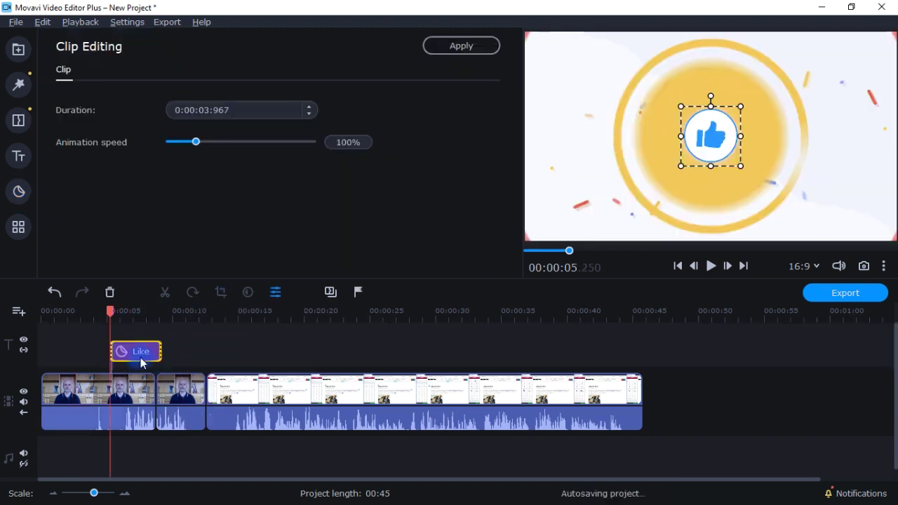
left_click_drag(731, 124, 584, 185)
Preview the Like sticker at 00:00:07.050 and extend its end on the title track.
left_click(134, 350)
right_click(134, 352)
left_click(134, 351)
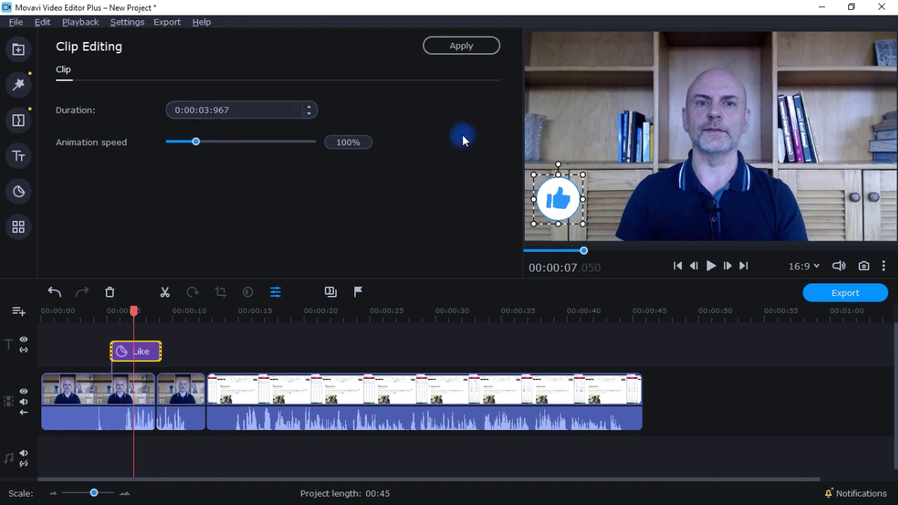
left_click_drag(160, 351, 184, 366)
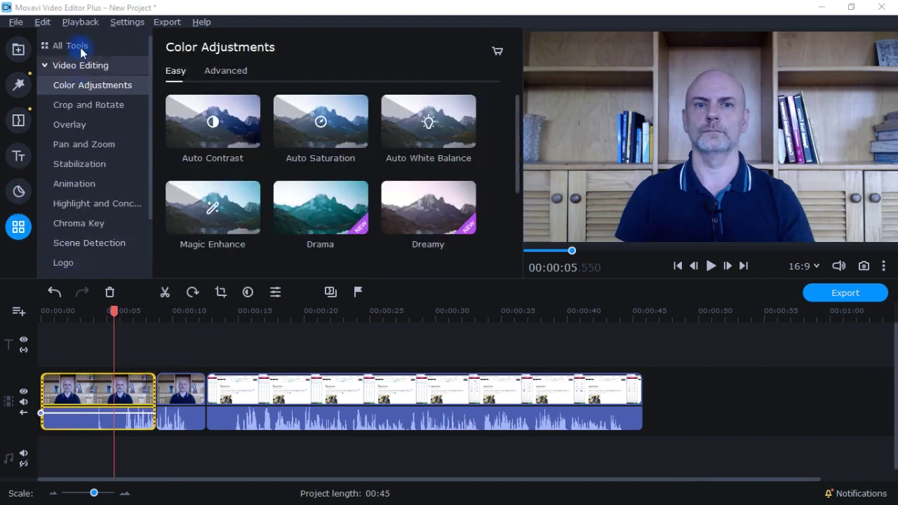
Browse the Video Editing tools and examine the Color Adjustments easy presets and advanced settings.
left_click(47, 68)
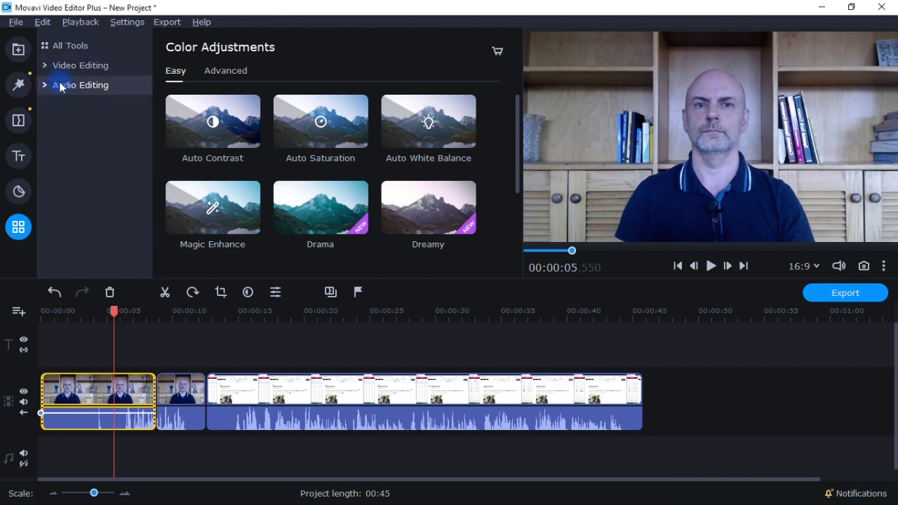
left_click(77, 67)
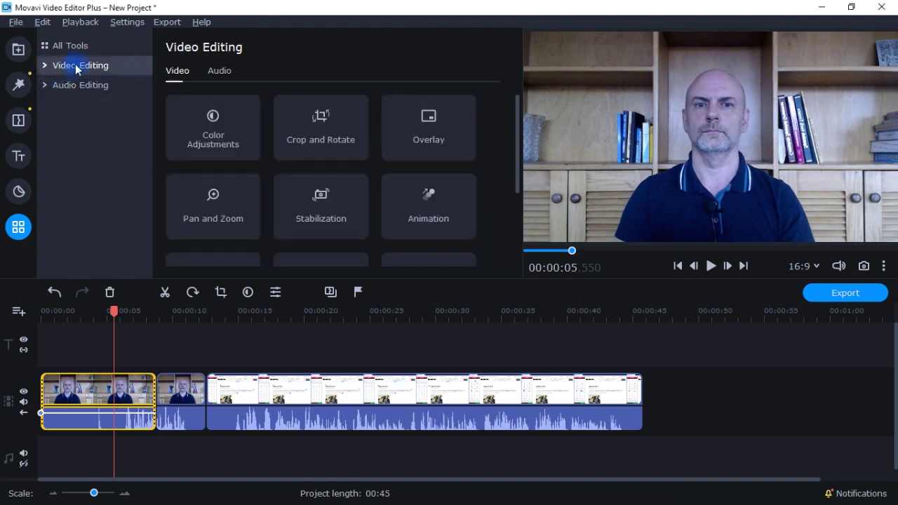
left_click(48, 68)
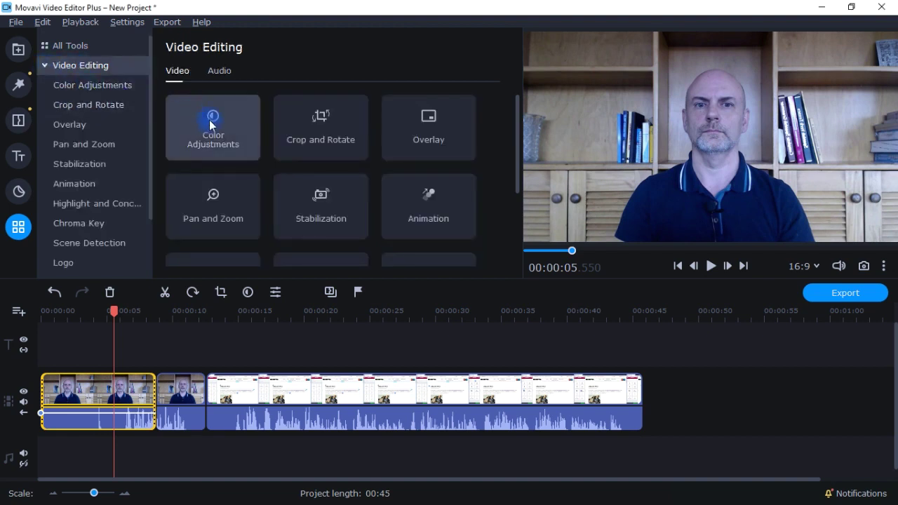
left_click(117, 90)
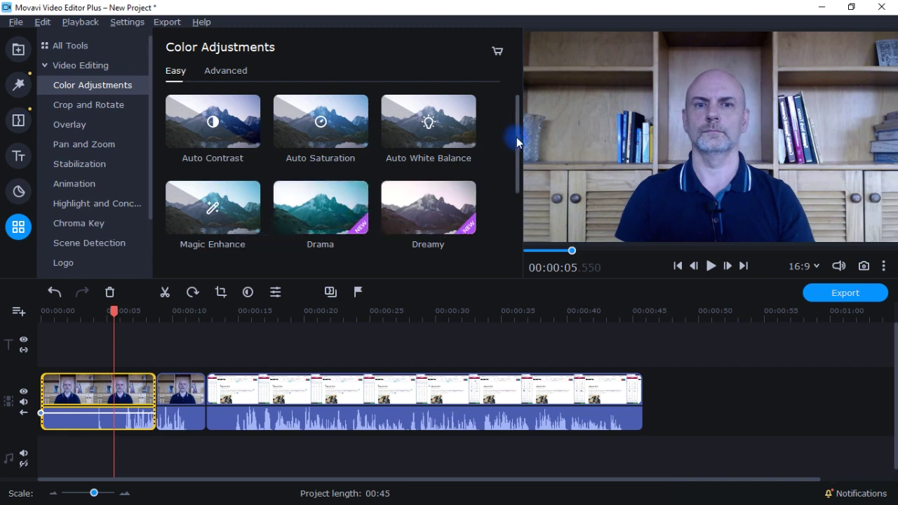
left_click_drag(516, 136, 517, 214)
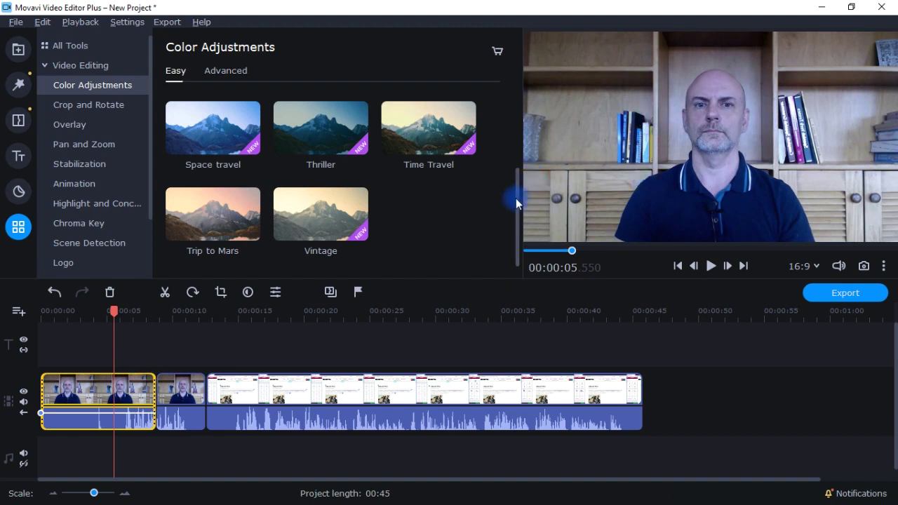
left_click_drag(516, 199, 518, 91)
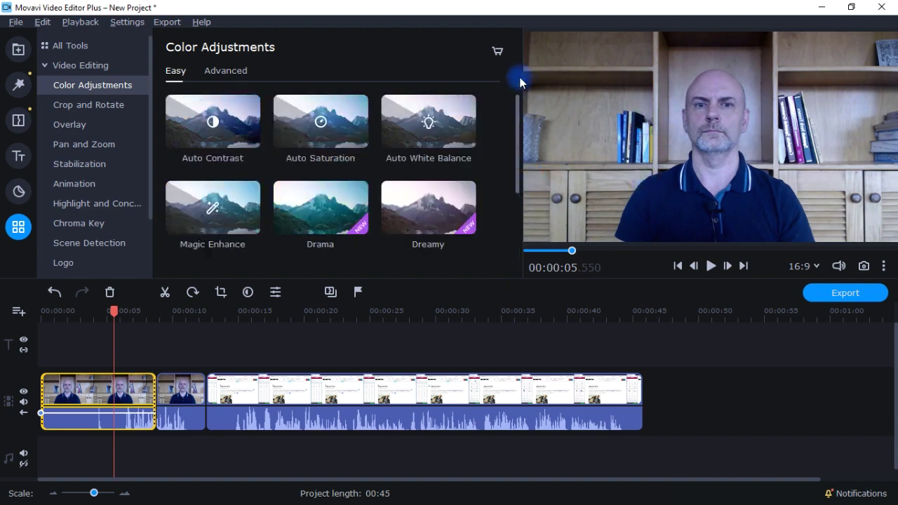
left_click(217, 71)
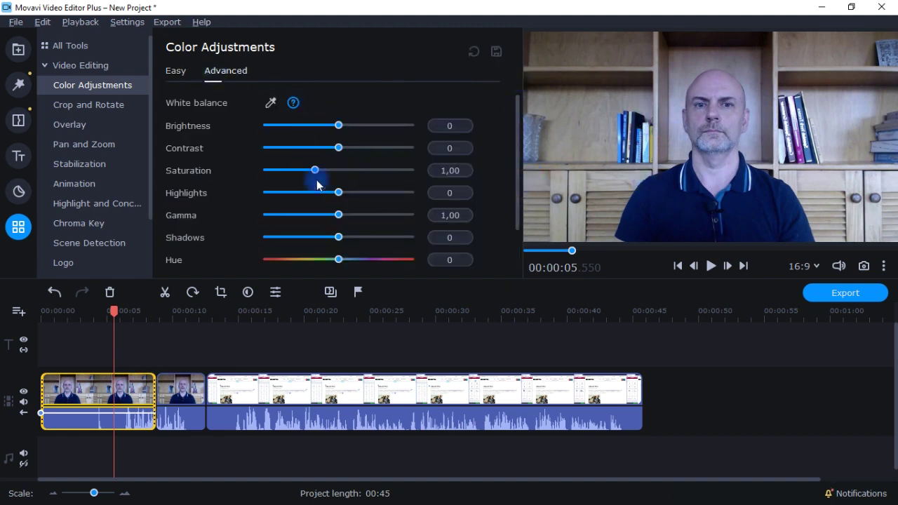
Look through the Crop and Rotate, Overlay, Pan and Zoom, and Stabilization tools for the first clip.
left_click(100, 108)
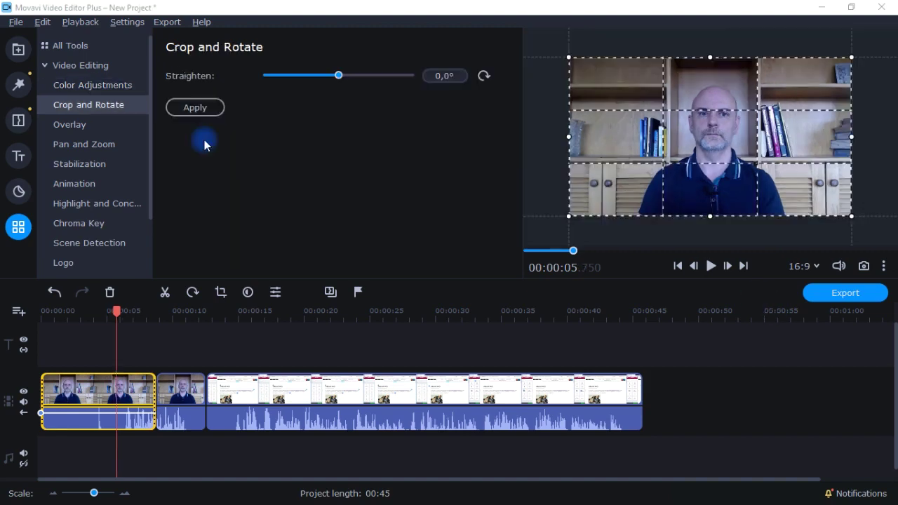
left_click(83, 126)
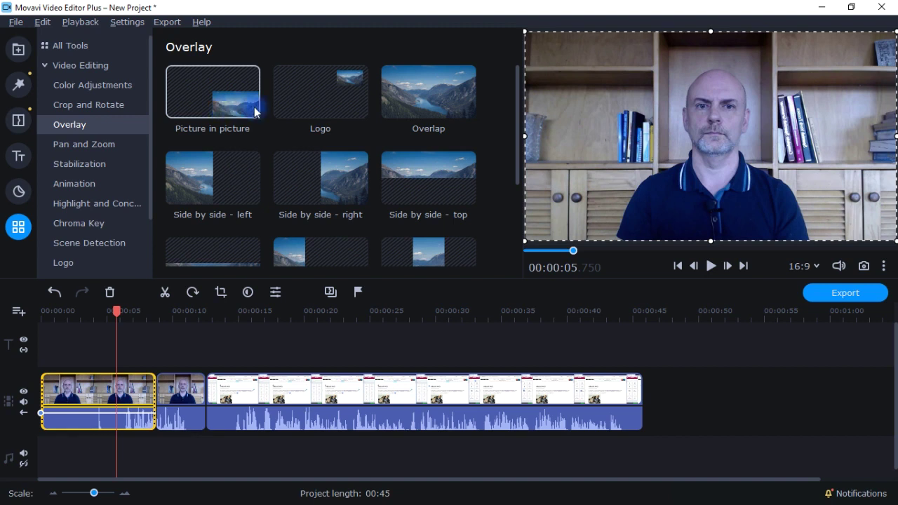
left_click_drag(515, 101, 529, 229)
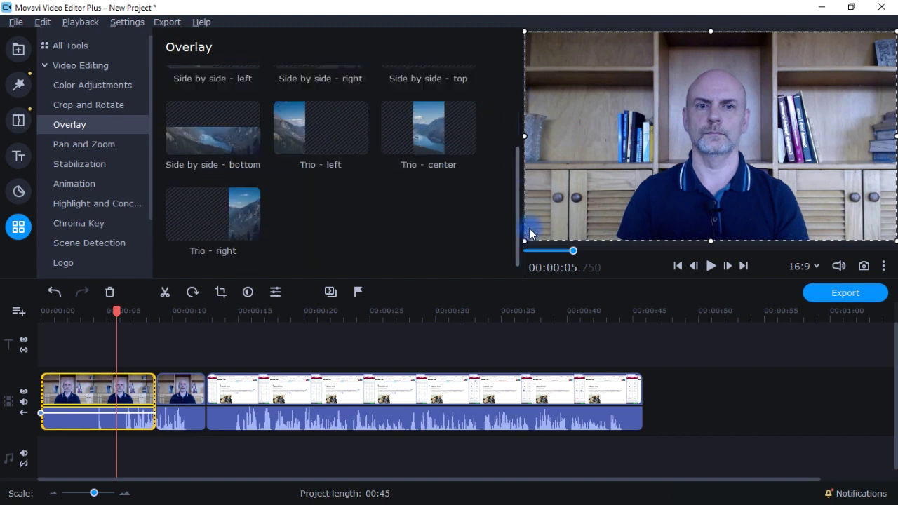
left_click(108, 144)
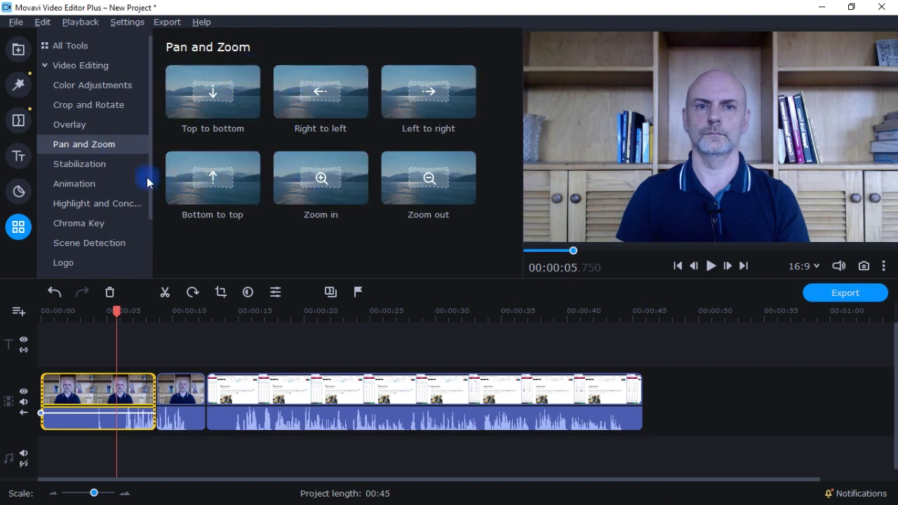
left_click(88, 168)
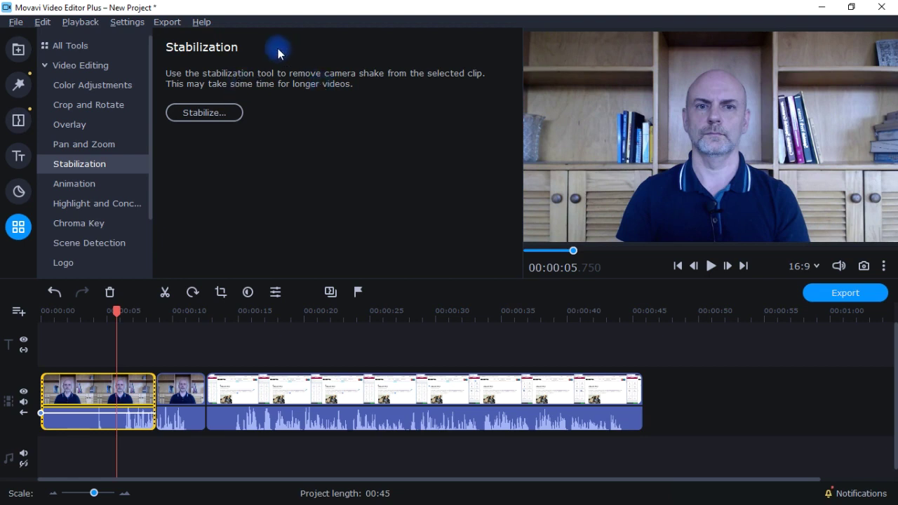
Review the easy and advanced Animation options and both modes of the Highlight and Conceal tool.
left_click(82, 182)
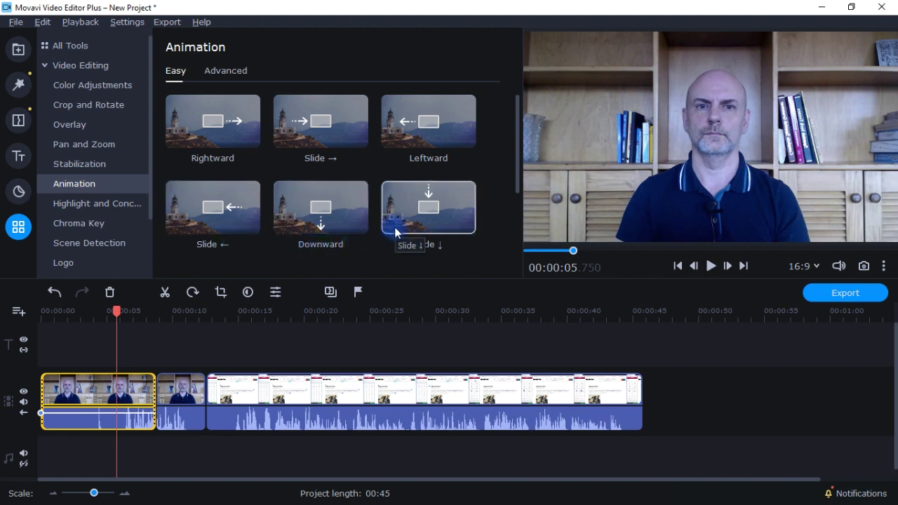
left_click_drag(517, 157, 533, 84)
left_click(226, 71)
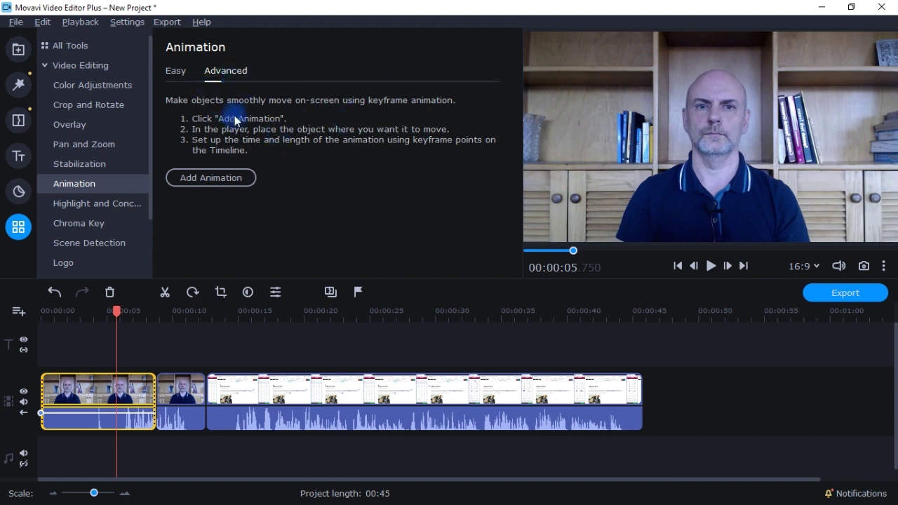
left_click(98, 203)
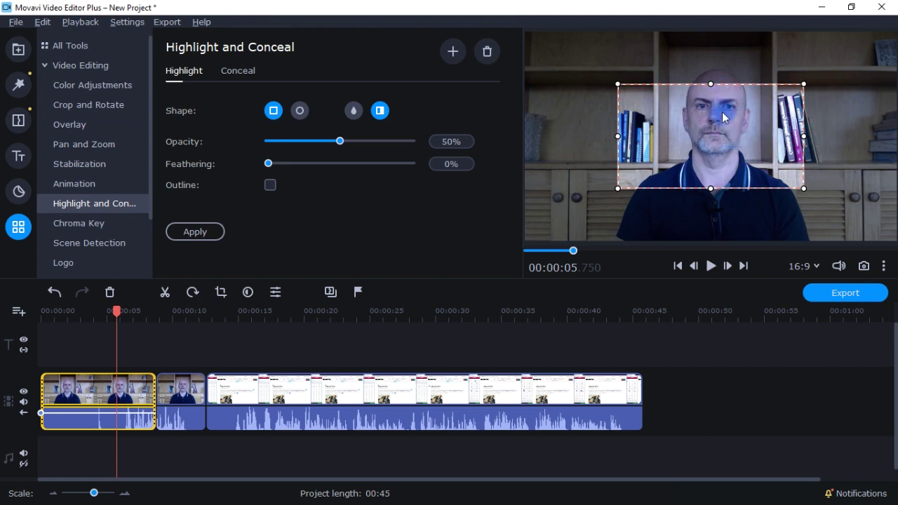
left_click(236, 72)
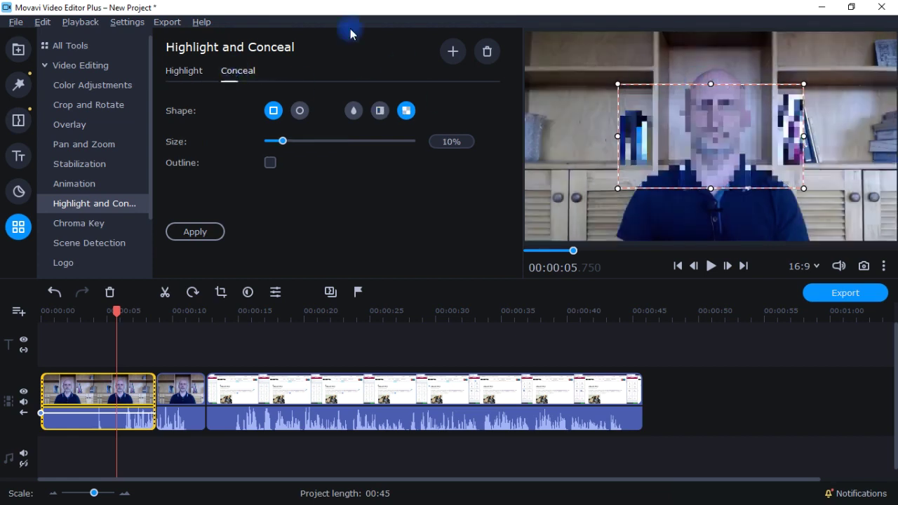
left_click(184, 73)
Look through the Chroma Key, Scene Detection, Logo and Slow Motion tools.
left_click(94, 224)
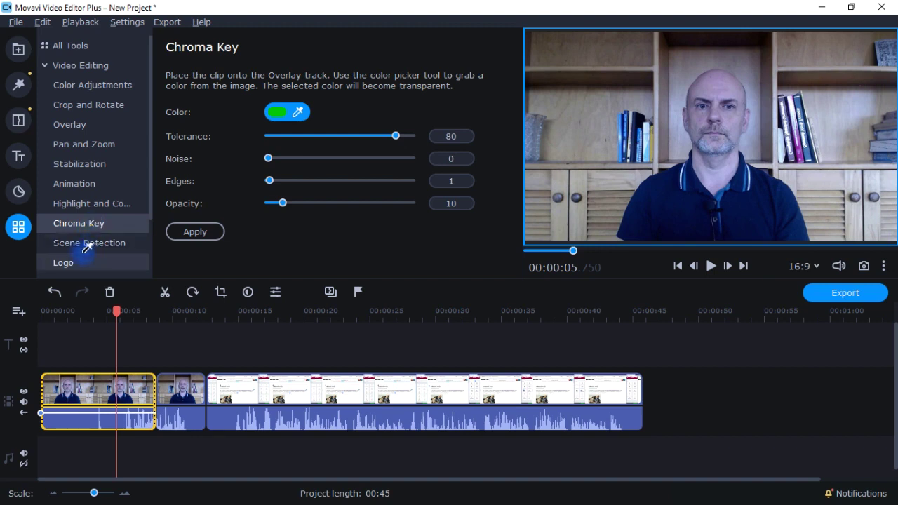
left_click(84, 245)
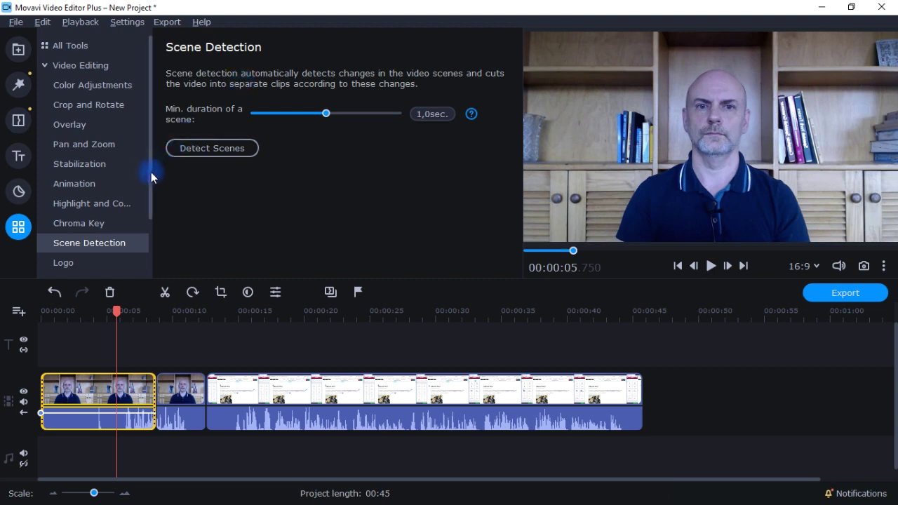
left_click_drag(151, 191, 155, 240)
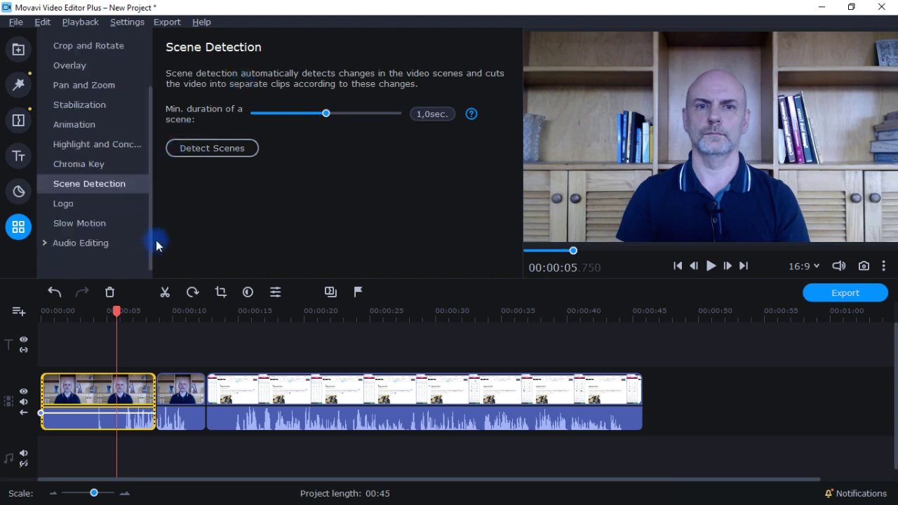
left_click(73, 203)
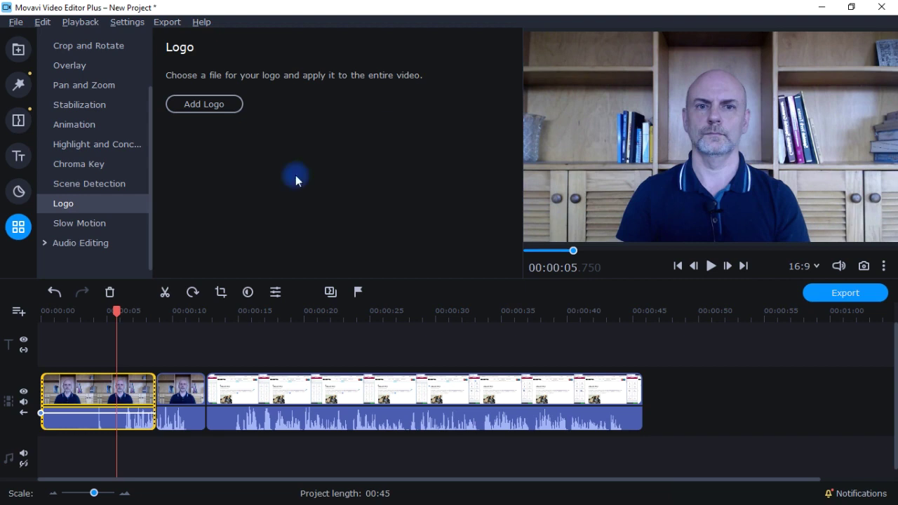
left_click(96, 224)
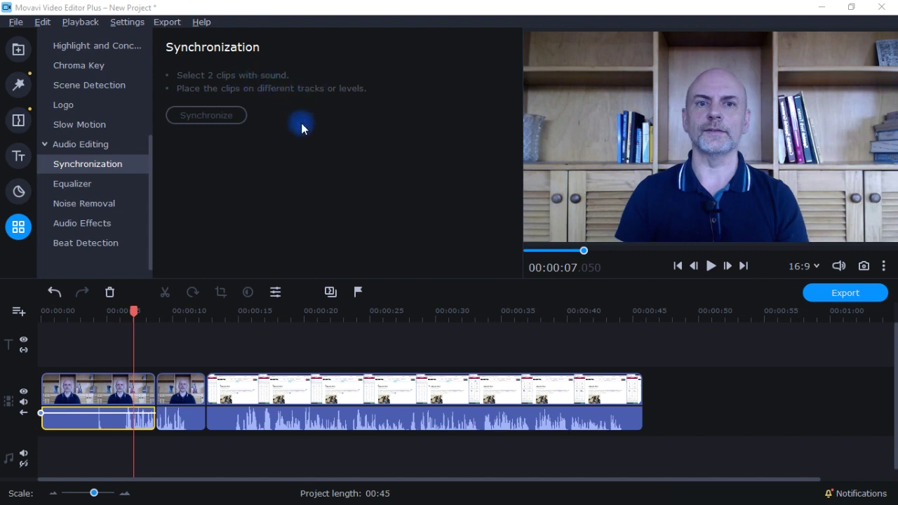
Review the Equalizer tool and its list of presets for the first clip's audio, leaving the Flat preset selected.
left_click(79, 187)
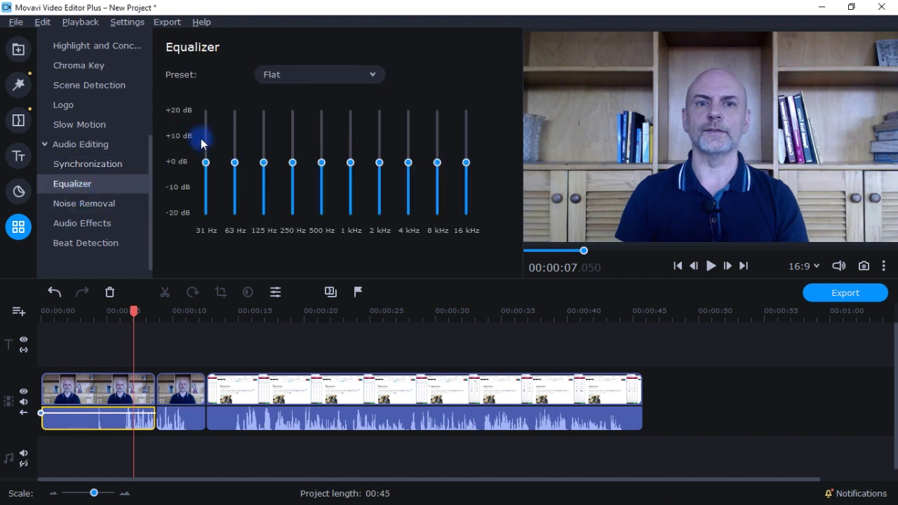
left_click(345, 80)
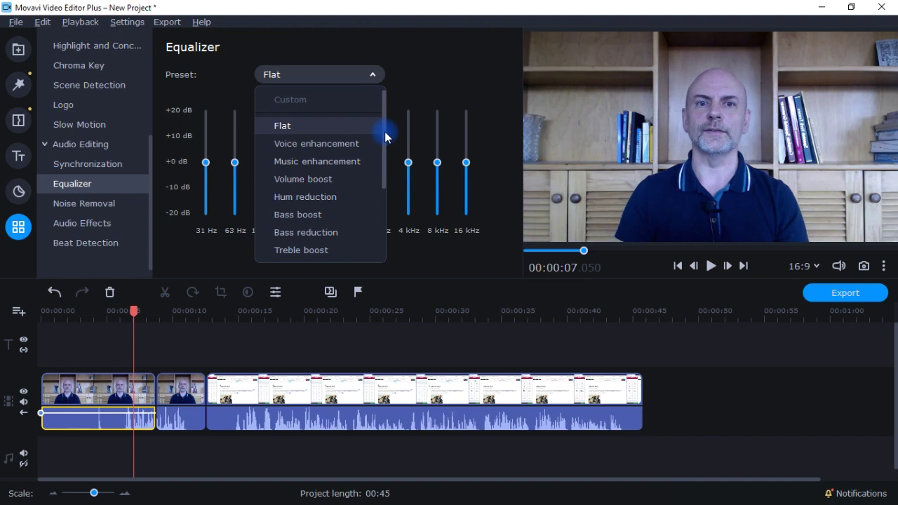
scroll(381, 190, "down", 5)
left_click_drag(378, 196, 385, 142)
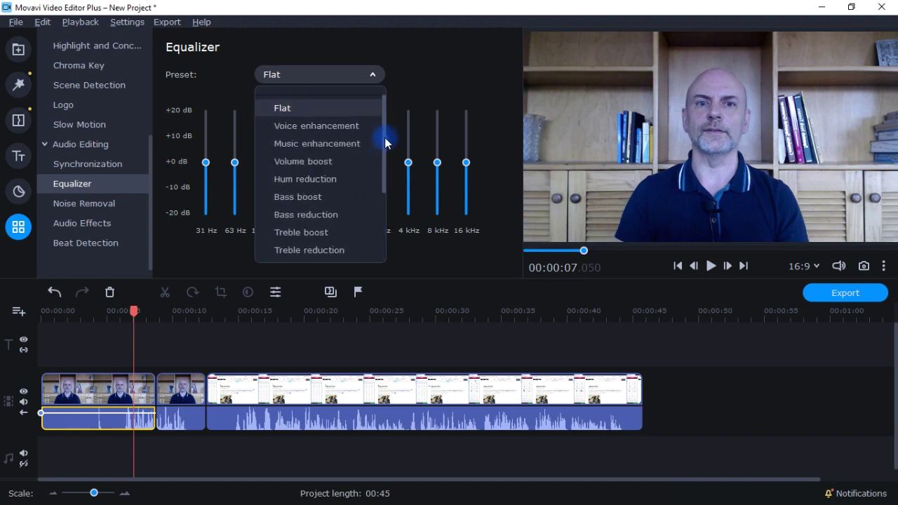
left_click(449, 63)
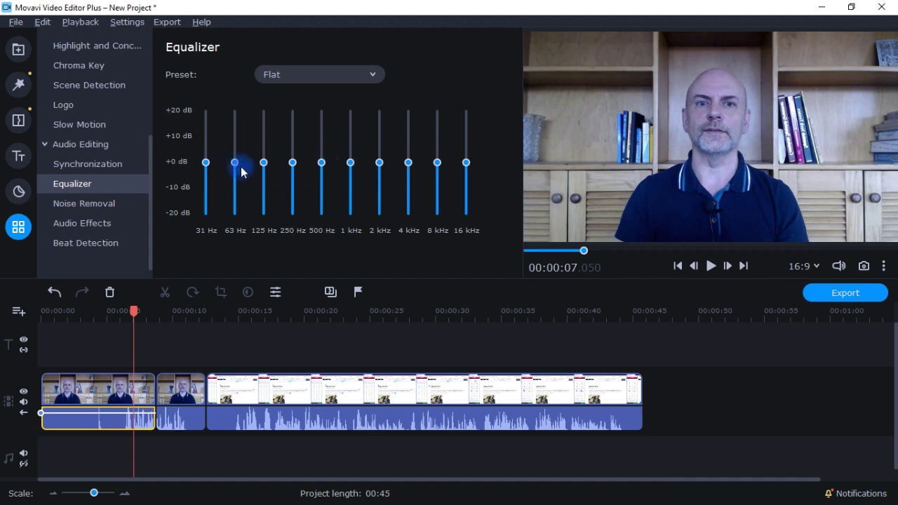
Examine the Noise Removal, Audio Effects and Beat Detection tools, including the list of available audio effects.
left_click(110, 204)
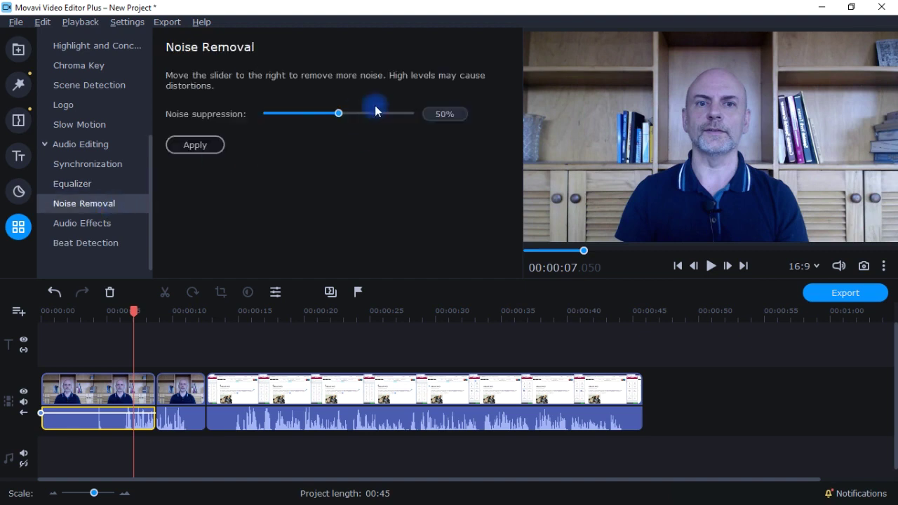
left_click(90, 221)
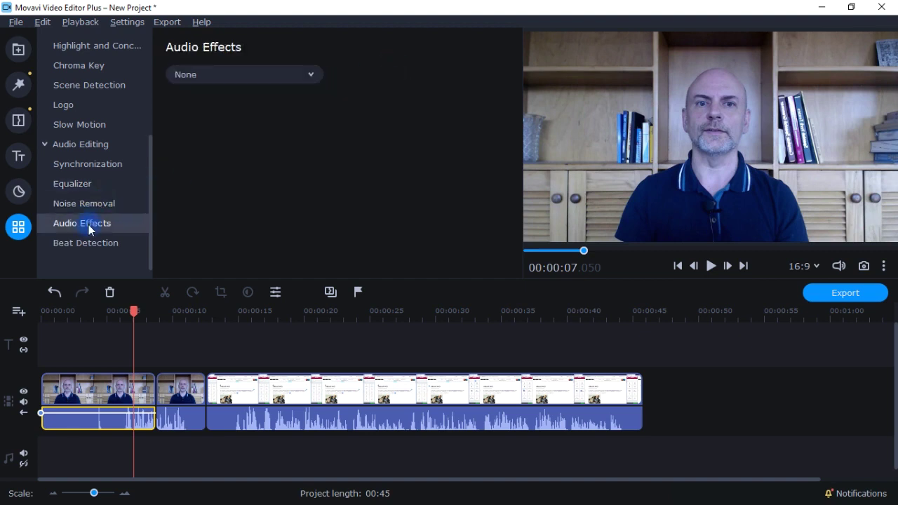
left_click(267, 75)
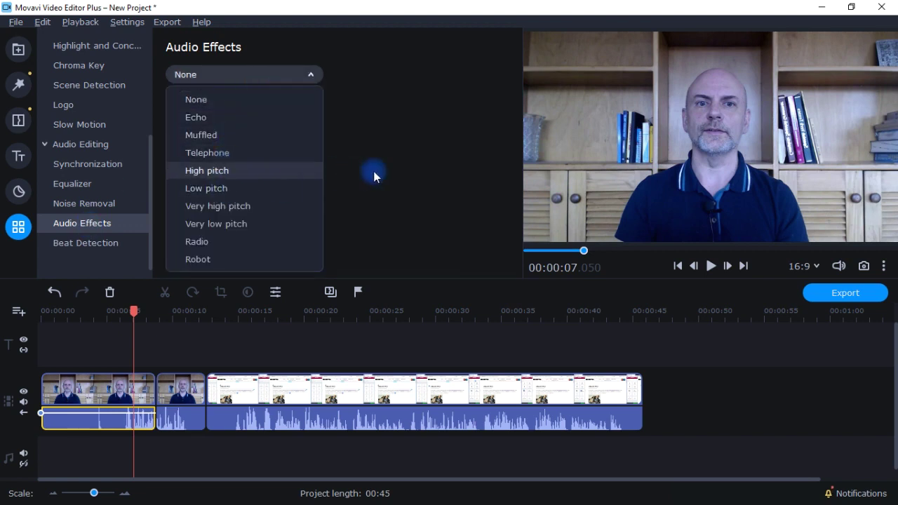
left_click(413, 172)
left_click(88, 244)
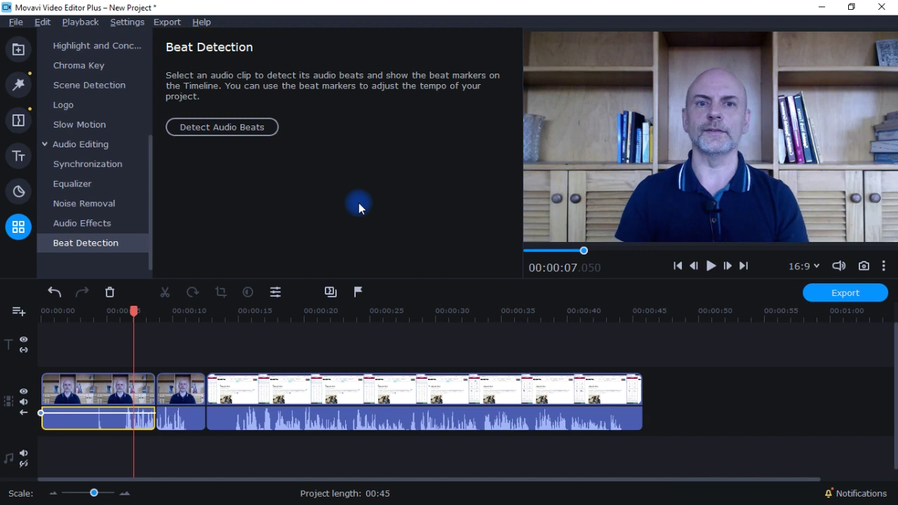
Review the general clip properties and applied effects for the audio of the third clip.
left_click(275, 419)
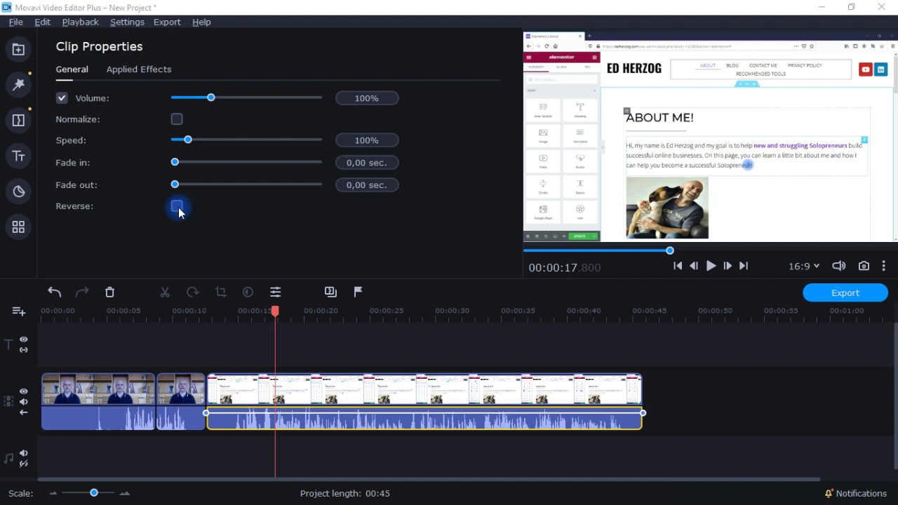
left_click(139, 69)
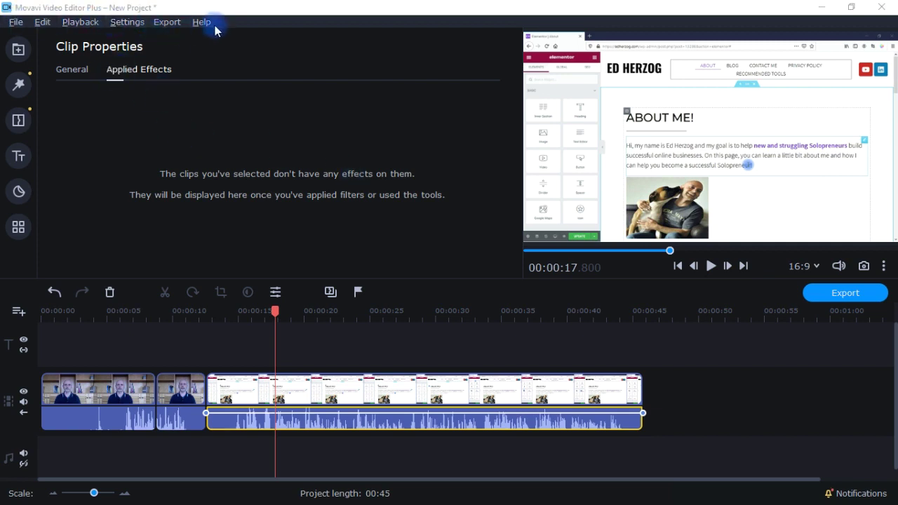
Review the available file, edit, playback, settings, export and help commands without running any of them.
left_click(21, 30)
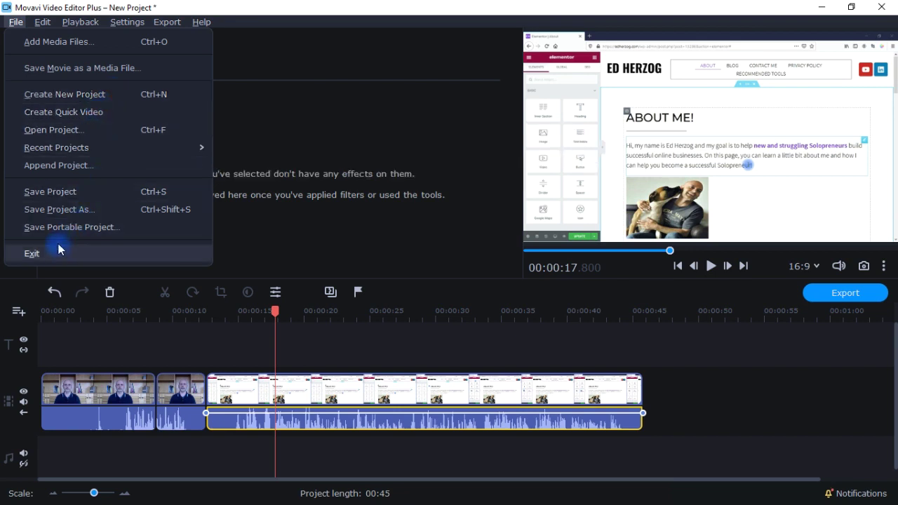
left_click(42, 26)
left_click(43, 26)
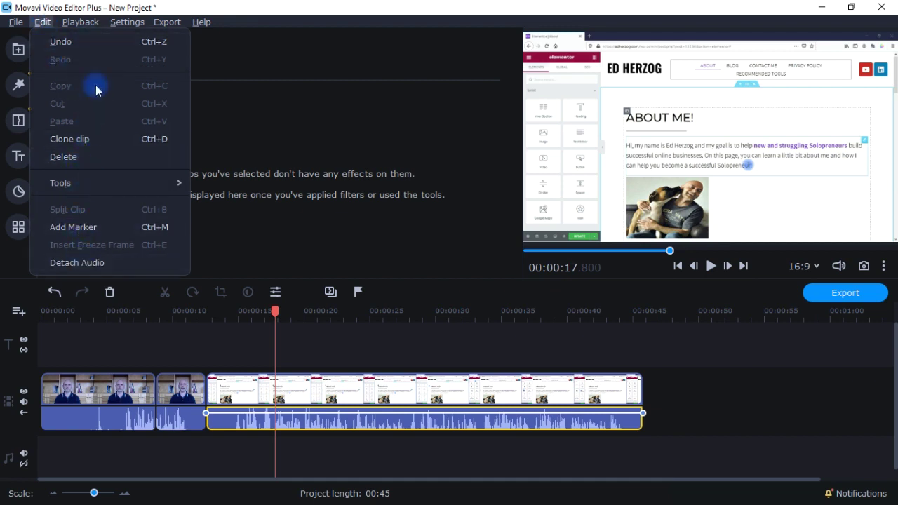
left_click(85, 22)
left_click(85, 21)
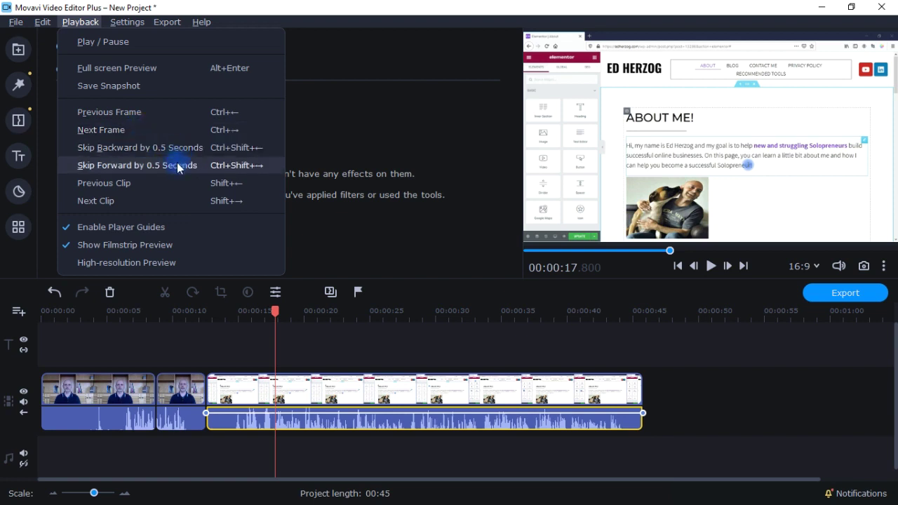
mouse_move(143, 26)
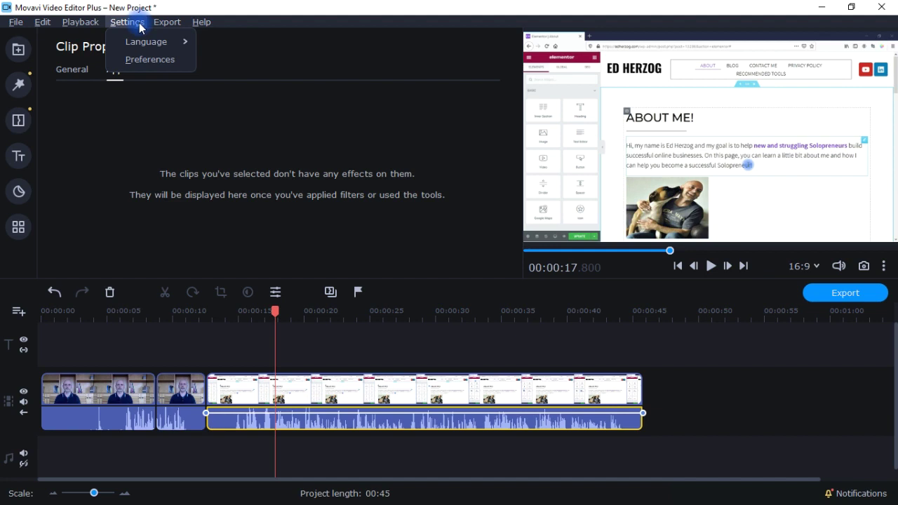
mouse_move(161, 41)
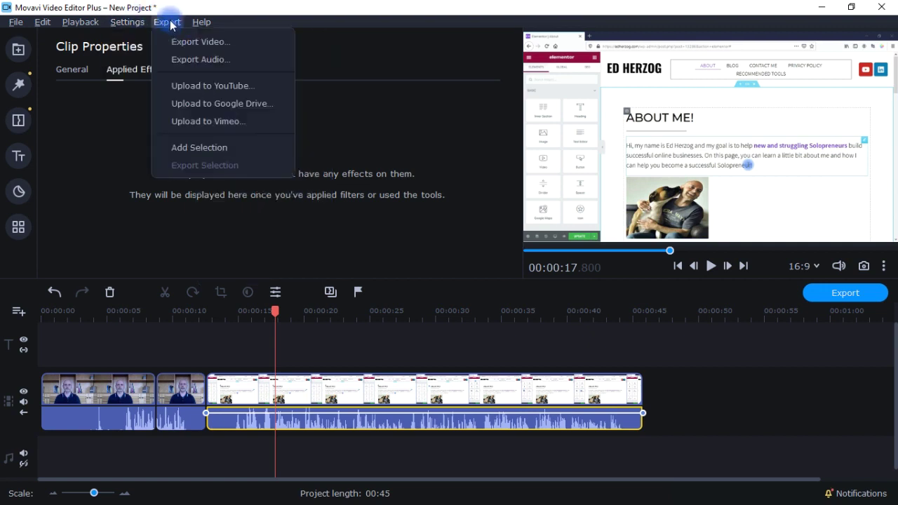
mouse_move(199, 23)
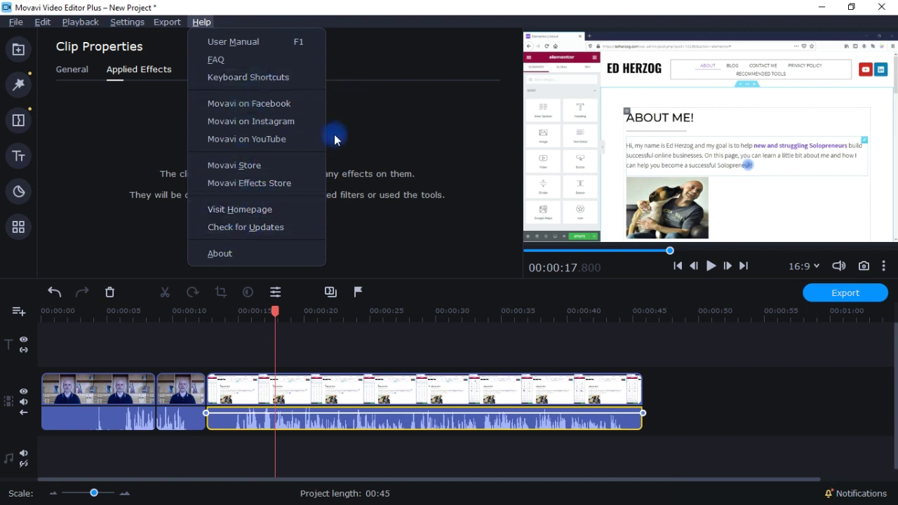
left_click(501, 315)
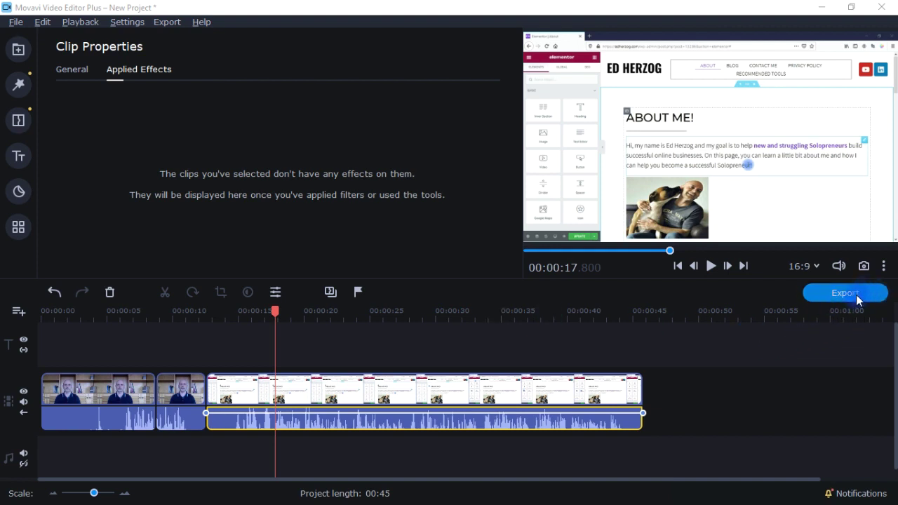
Open the MP4 video export and examine the resolution choices in its advanced settings, keeping 1920x1080 (16:9).
left_click(173, 25)
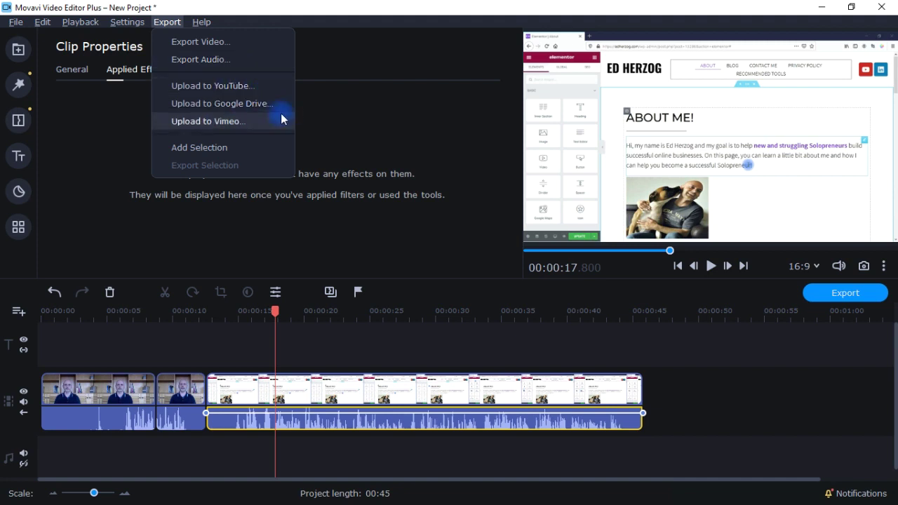
left_click(217, 48)
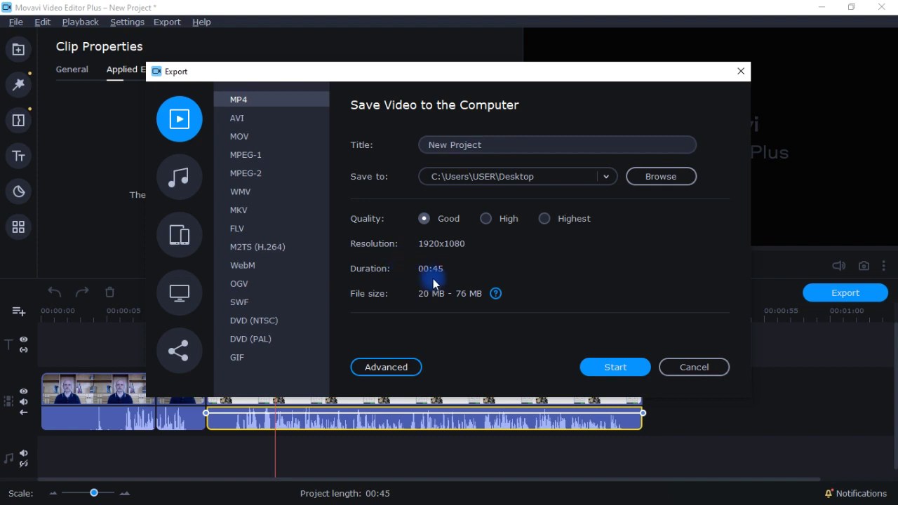
left_click(390, 367)
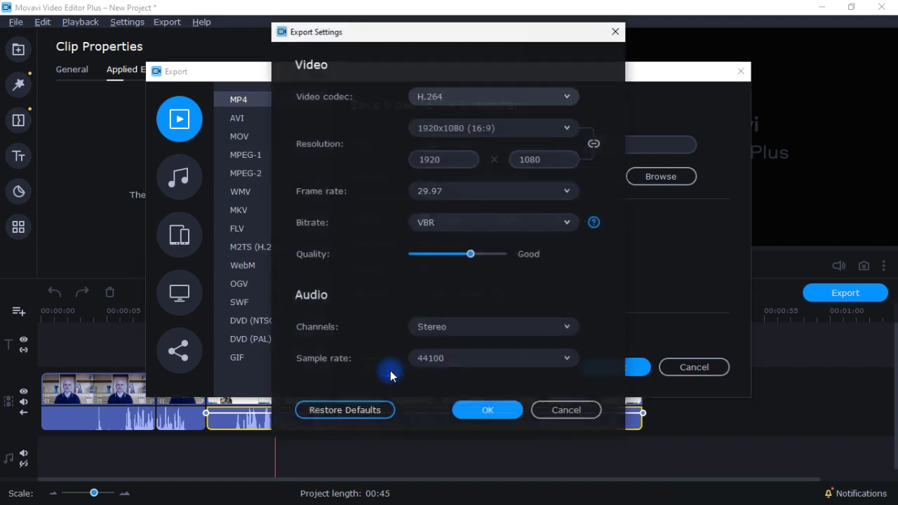
left_click(568, 128)
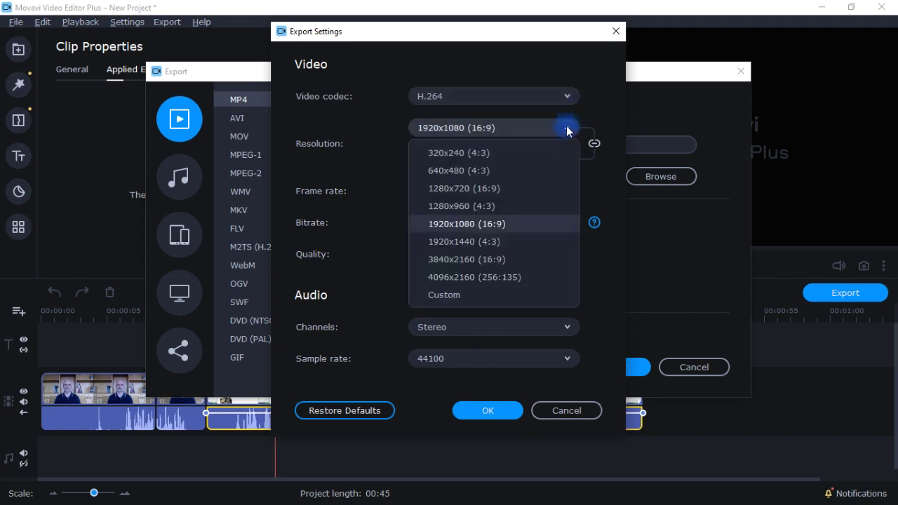
left_click(566, 127)
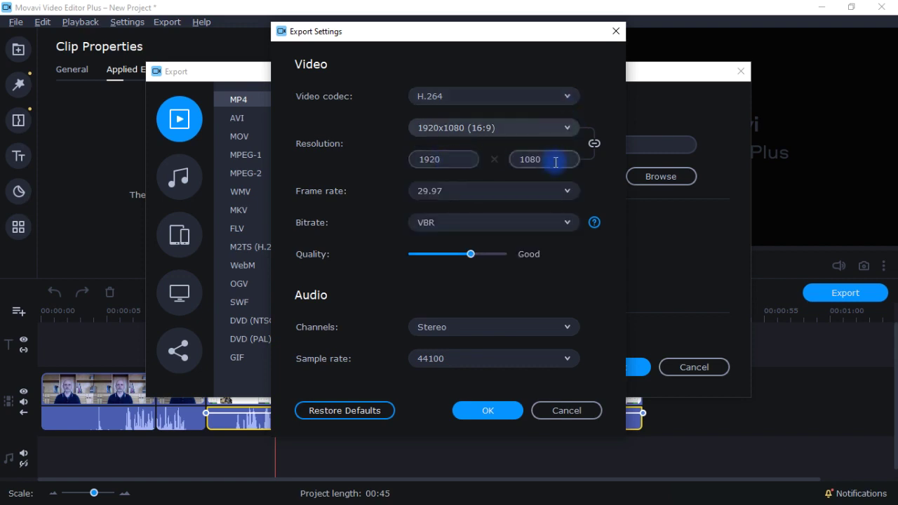
Examine the MP4 export's frame rate, bitrate, quality, channel and sample rate options, and accept the settings.
left_click(533, 189)
left_click(531, 195)
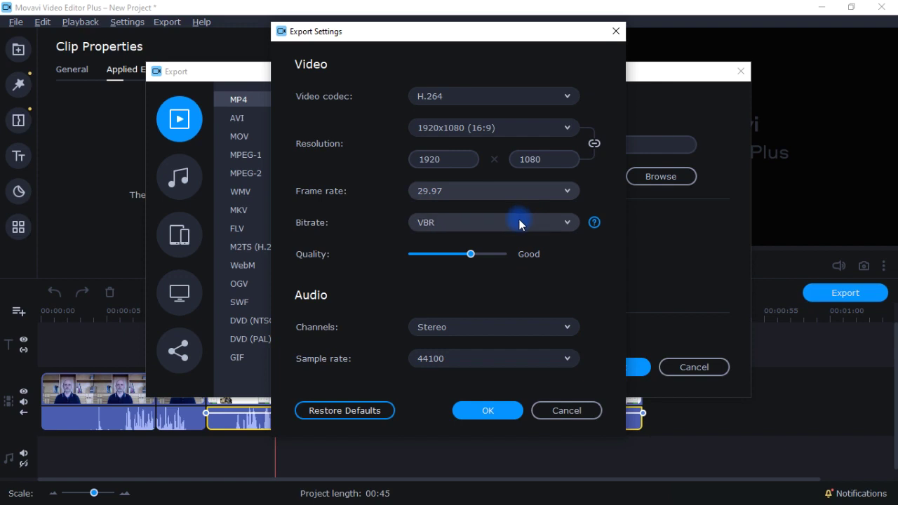
left_click(519, 224)
left_click(520, 224)
left_click_drag(488, 254, 470, 254)
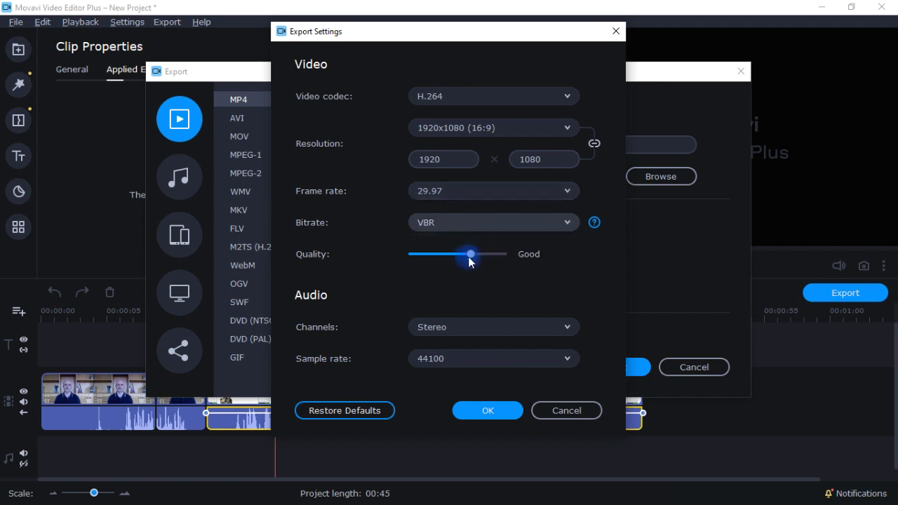
left_click(495, 326)
left_click(495, 326)
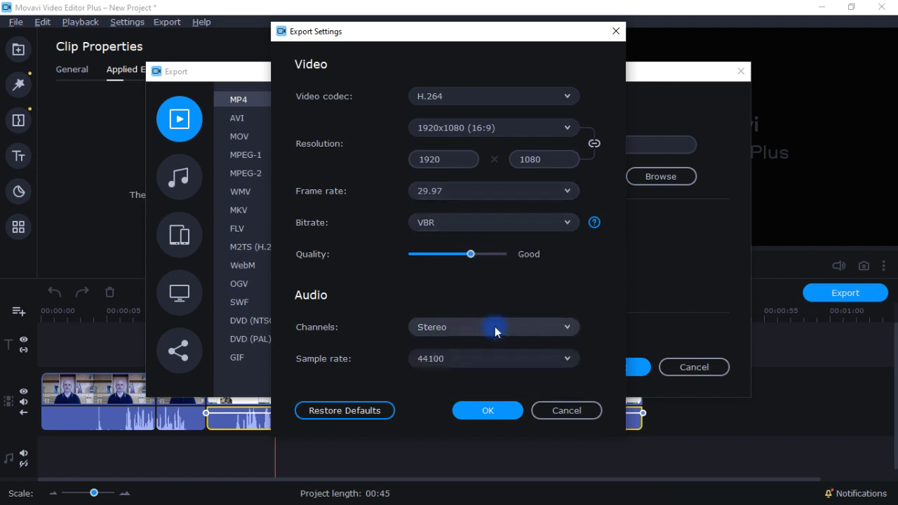
left_click(490, 358)
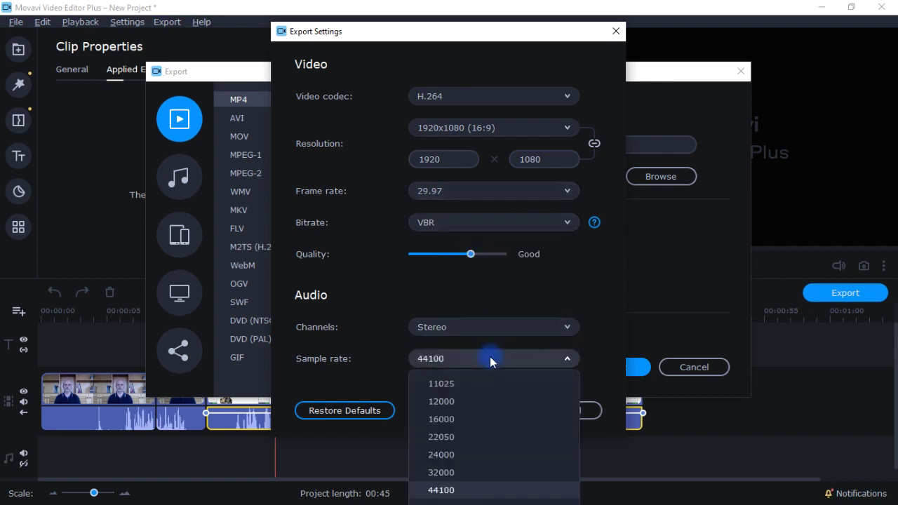
left_click(369, 296)
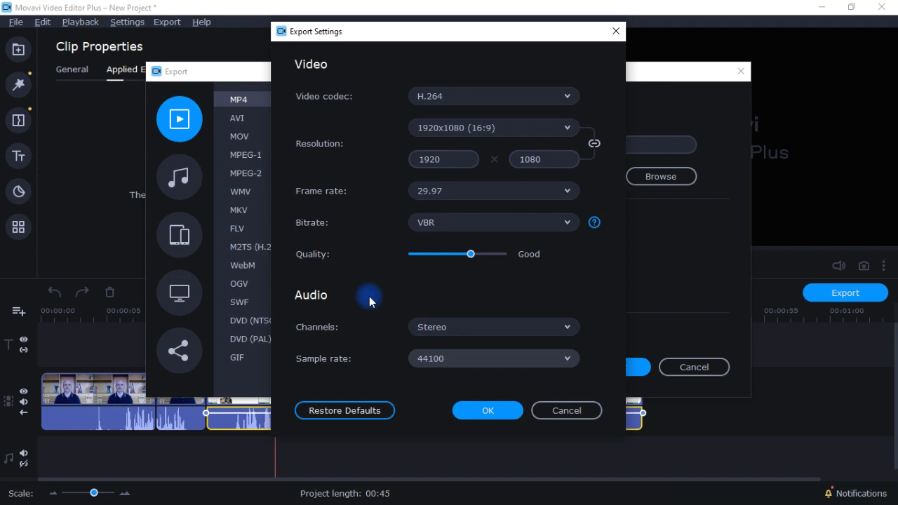
left_click(492, 410)
Review the audio export formats and the advanced MP3 settings, and close those settings without changes.
left_click(180, 178)
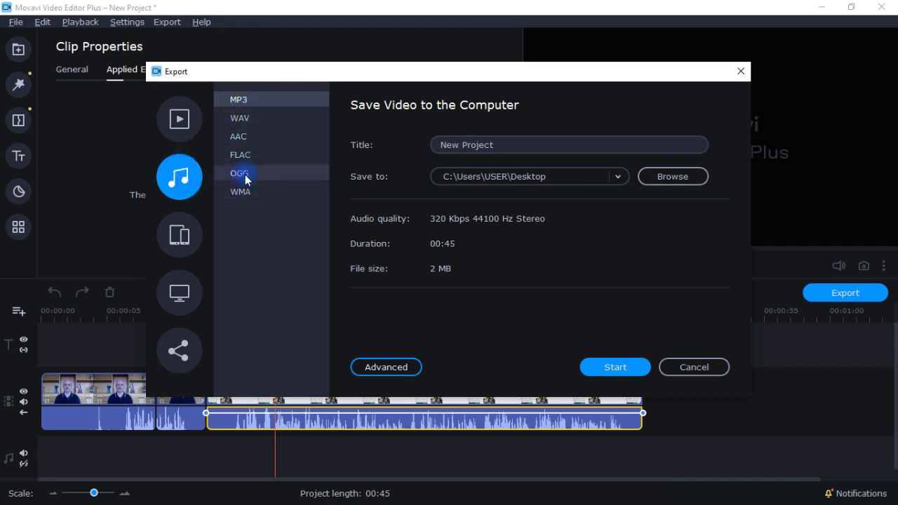
left_click(378, 364)
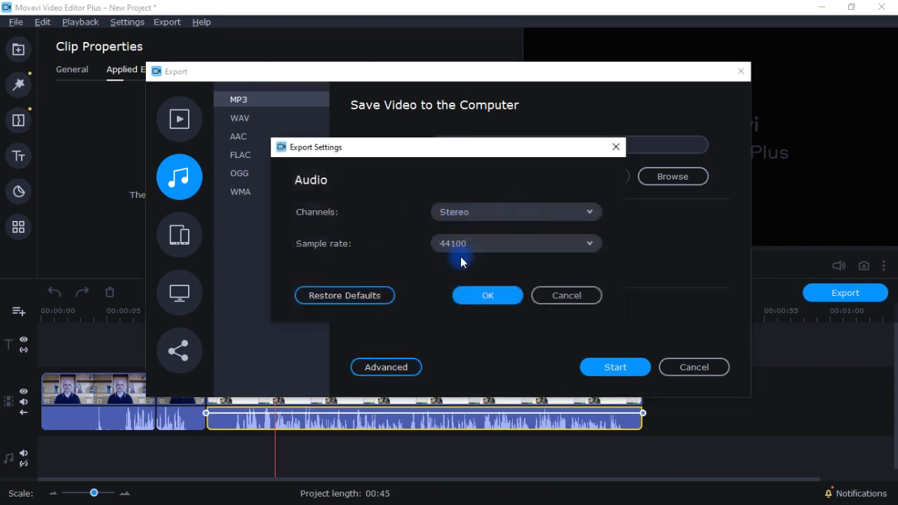
left_click(419, 291)
left_click(547, 293)
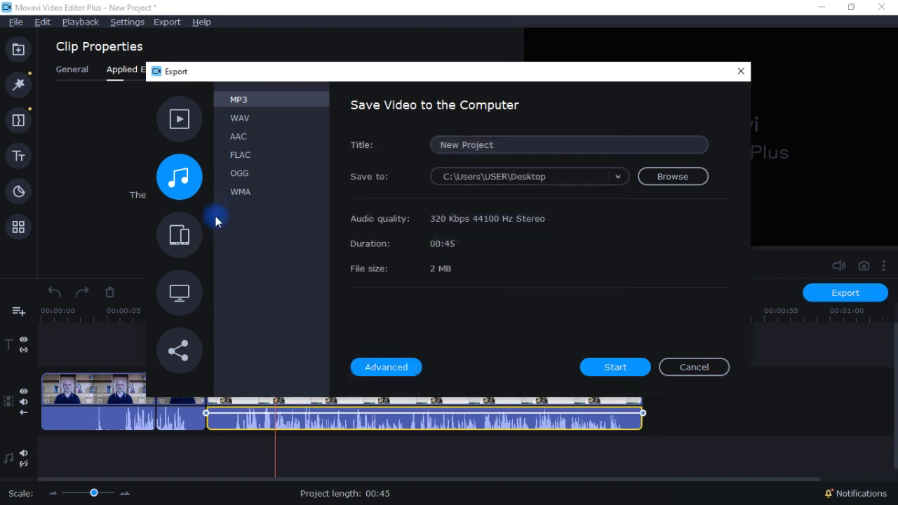
Look through the export presets for mobile devices and TVs and the options for uploading online.
left_click(179, 237)
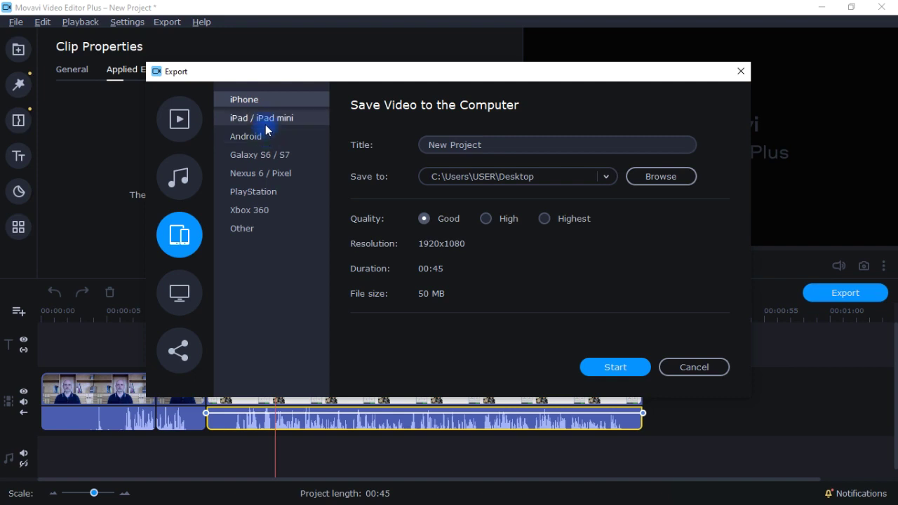
left_click(359, 105)
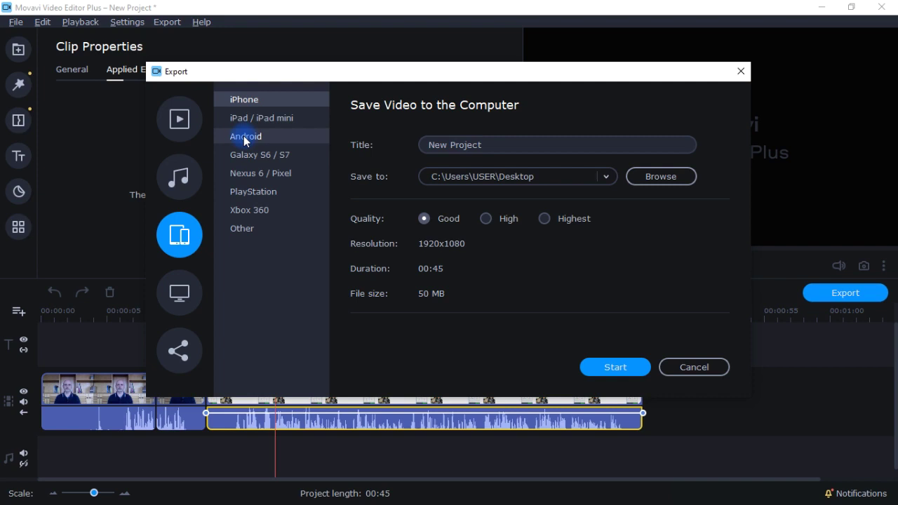
left_click(180, 293)
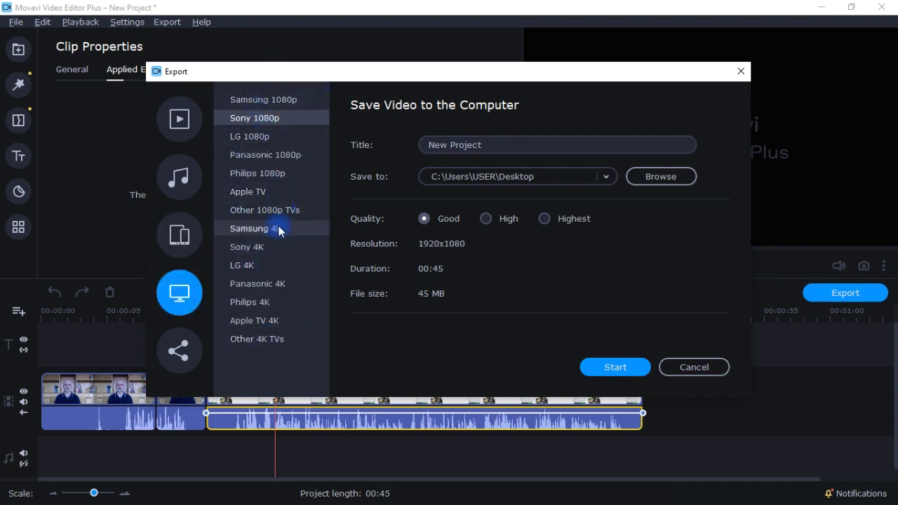
left_click(175, 353)
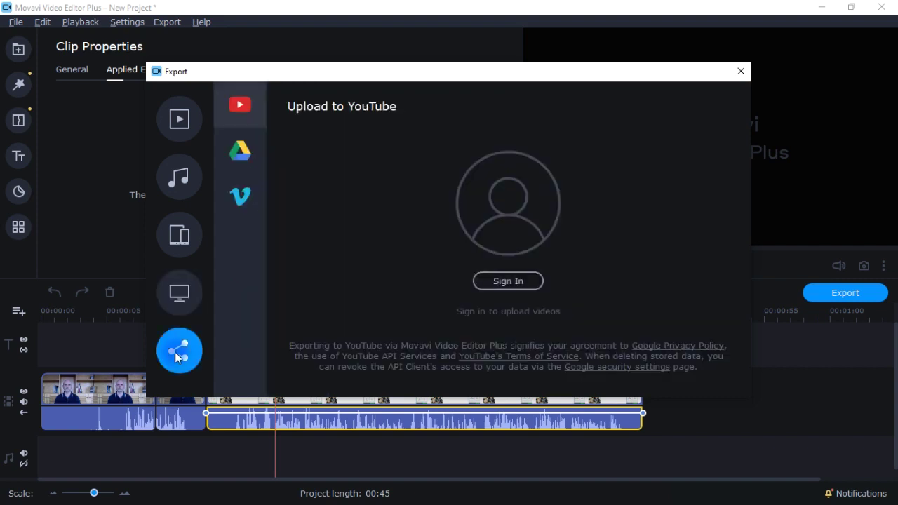